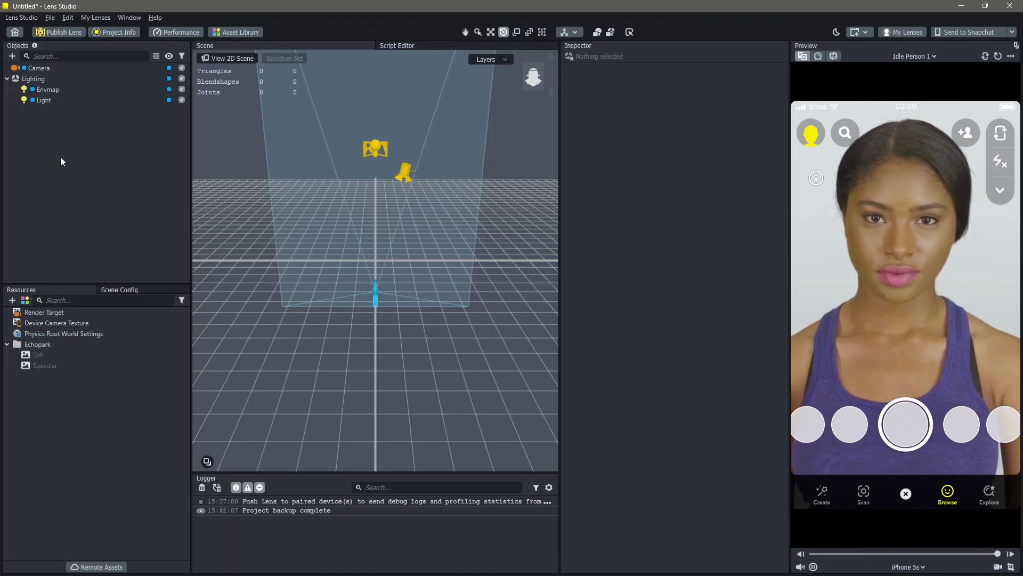
- Add a Screen Image and texture it with the imported sticker image 2
click(12, 56)
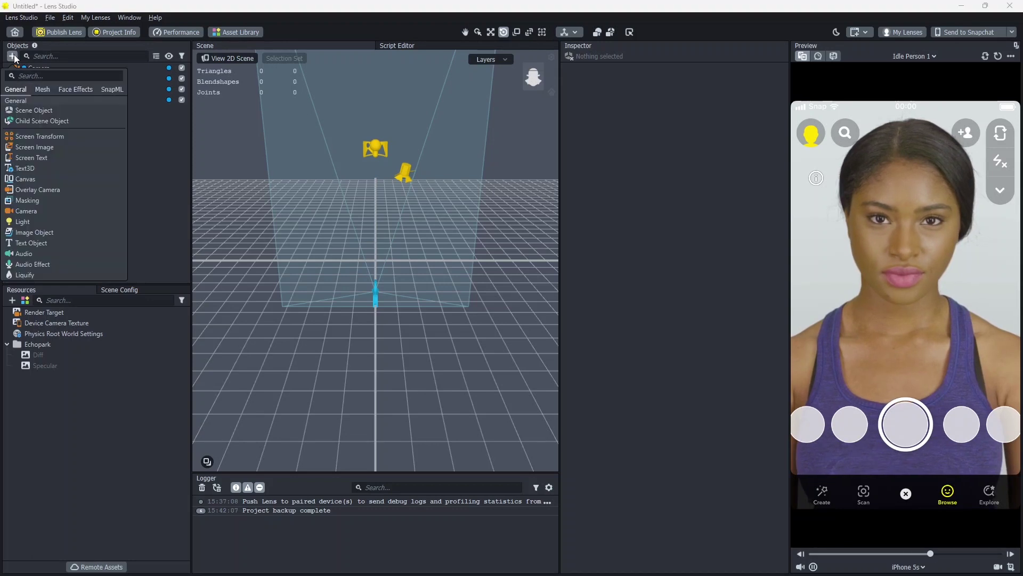
click(42, 152)
mouse_move(24, 294)
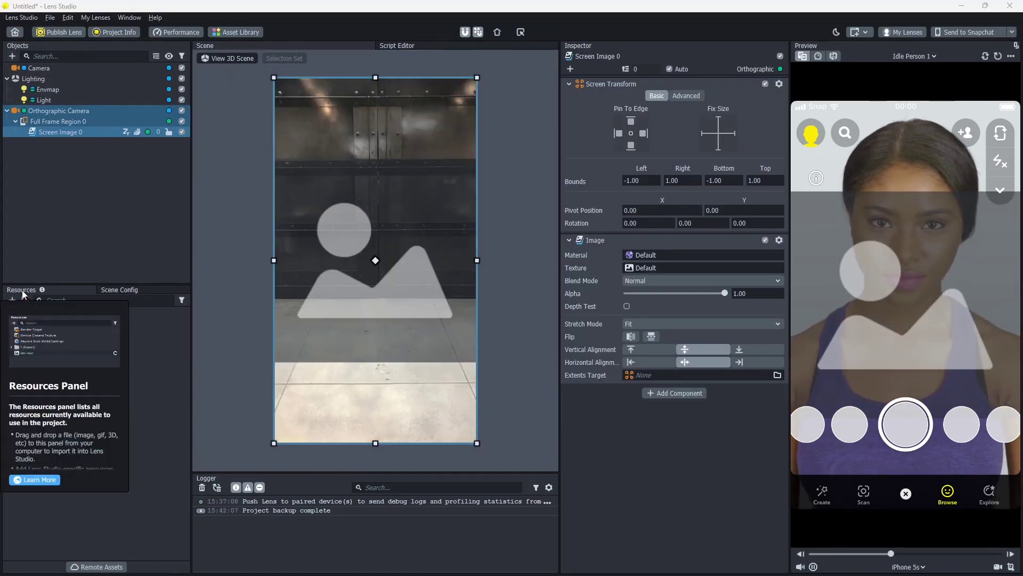
click(12, 301)
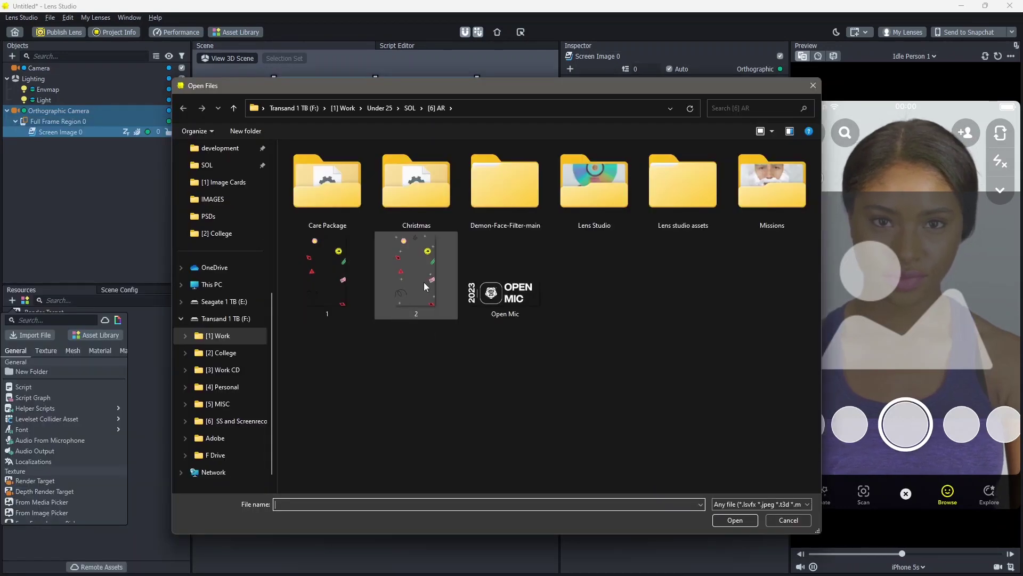
double_click(423, 259)
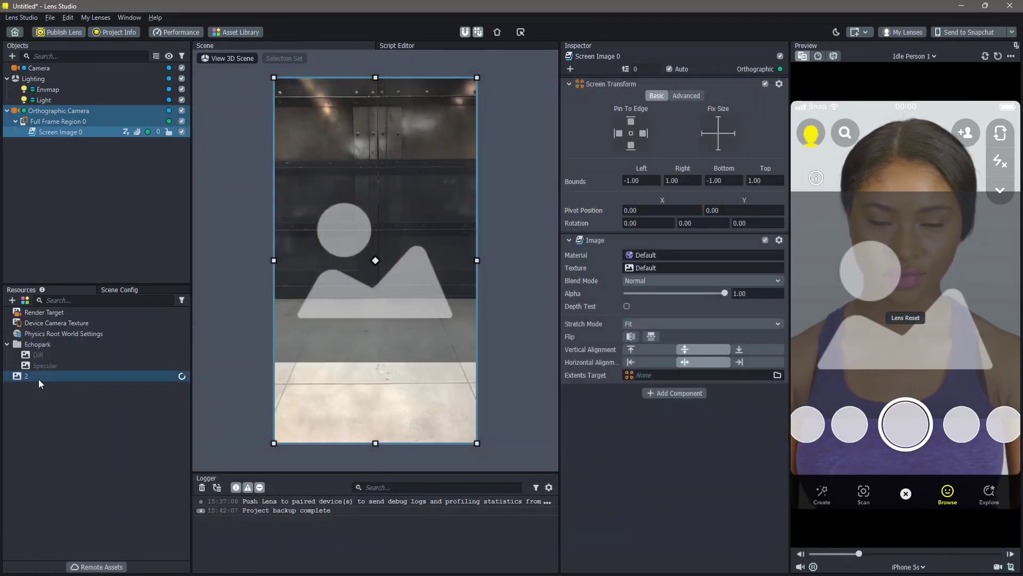
drag(38, 377, 658, 268)
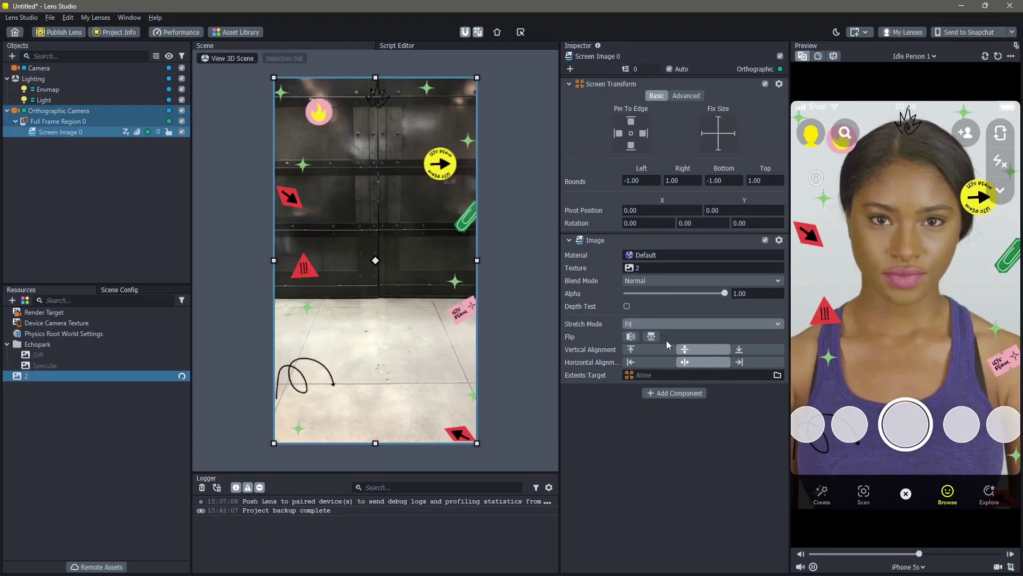
- Set the sticker image's Stretch Mode to Fill and Cut
click(667, 325)
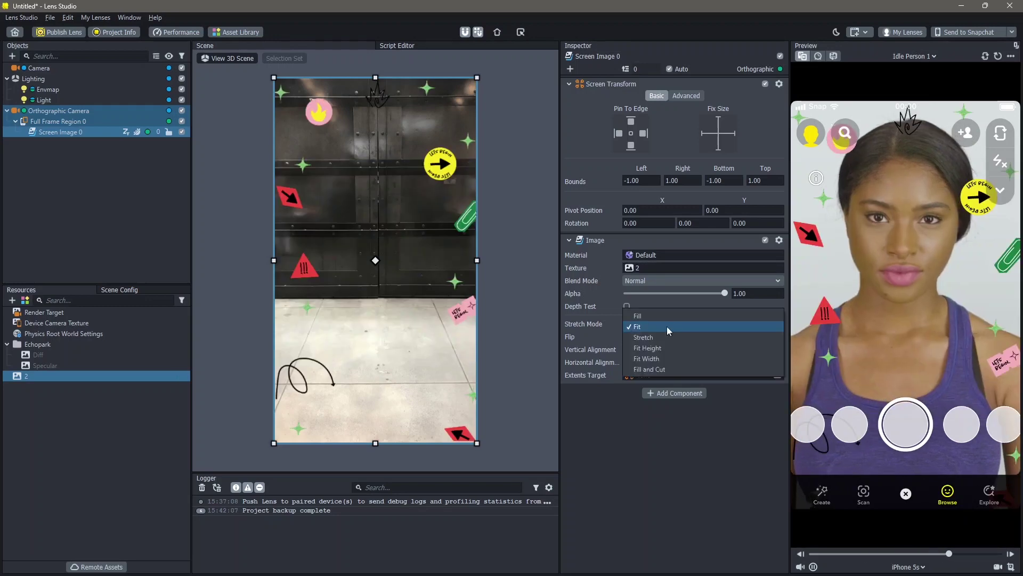
click(674, 369)
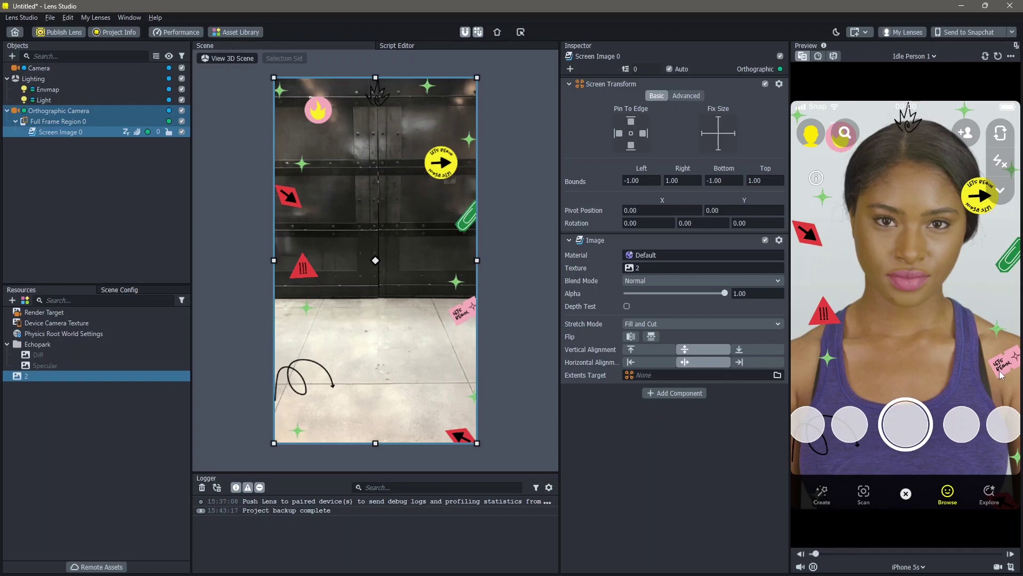
click(70, 483)
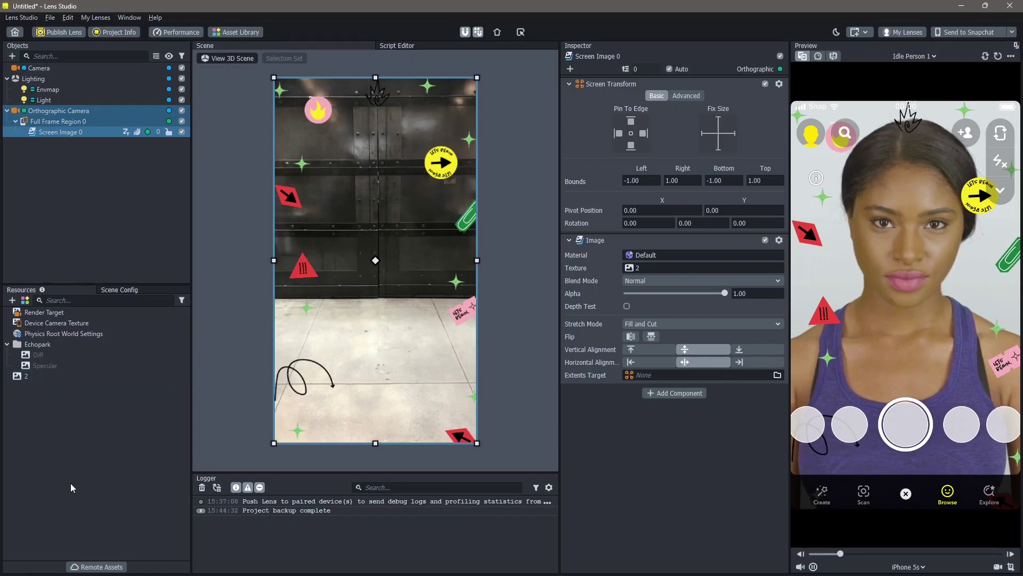
- Deselect the sticker image and add a second Screen Image
click(28, 165)
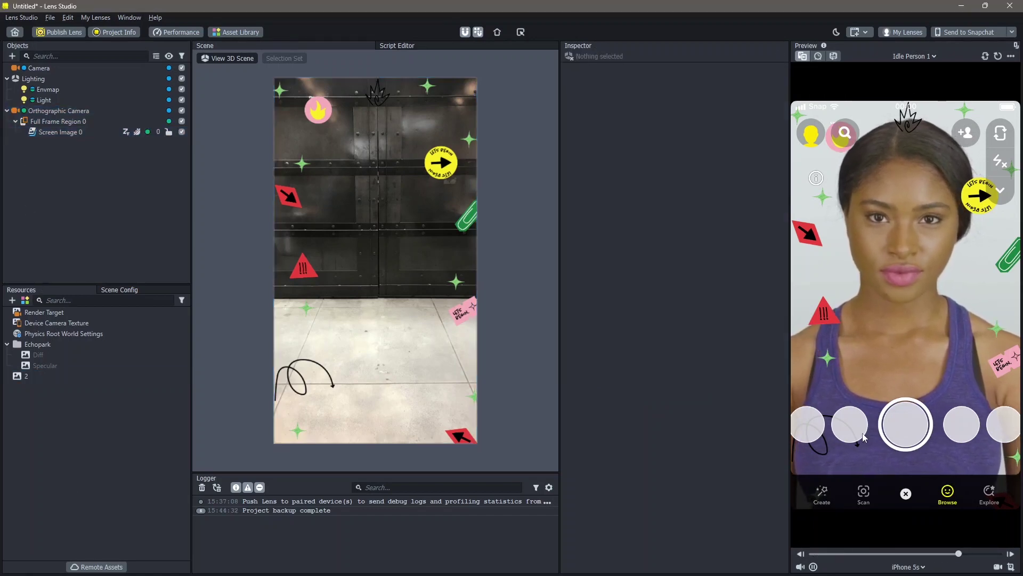
click(12, 56)
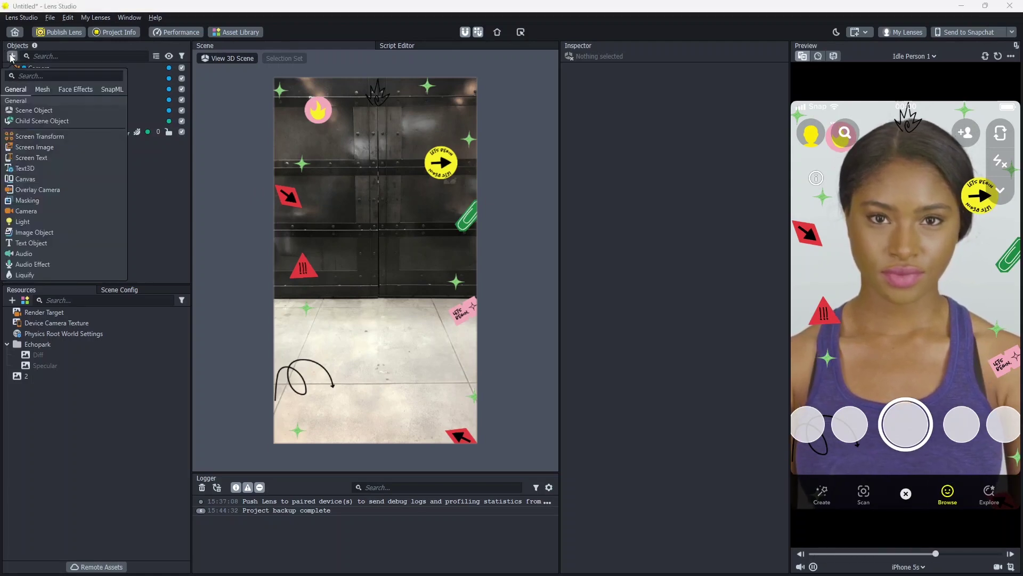
click(42, 147)
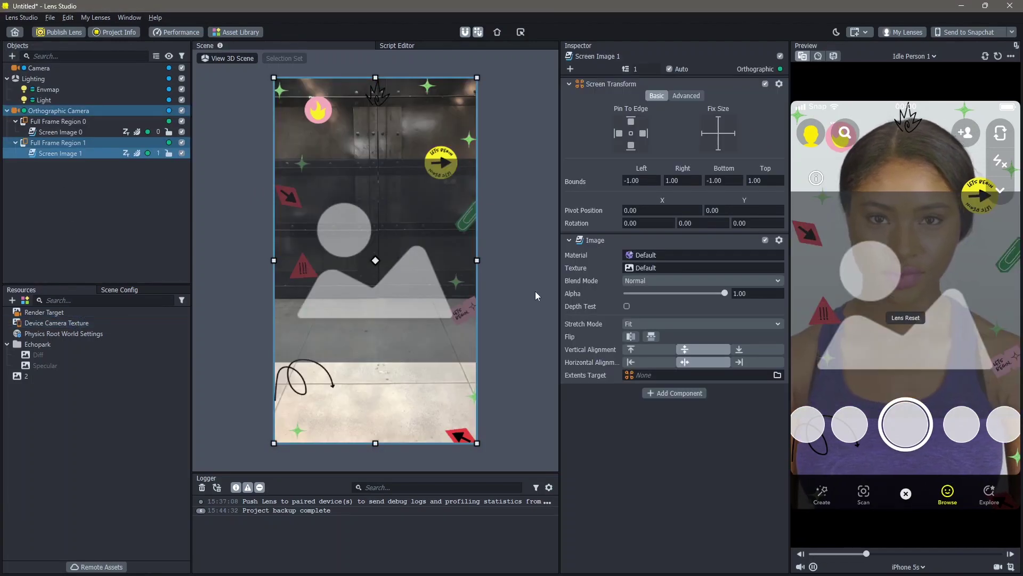
- Set the new image's texture to the imported Notebook_Page_PNG_Clipart file
click(648, 270)
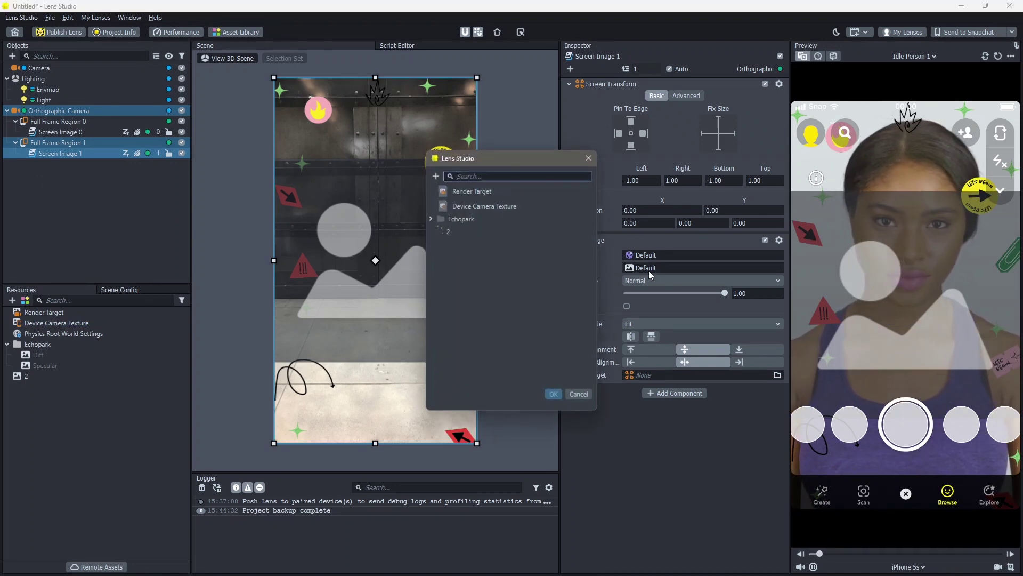
click(431, 180)
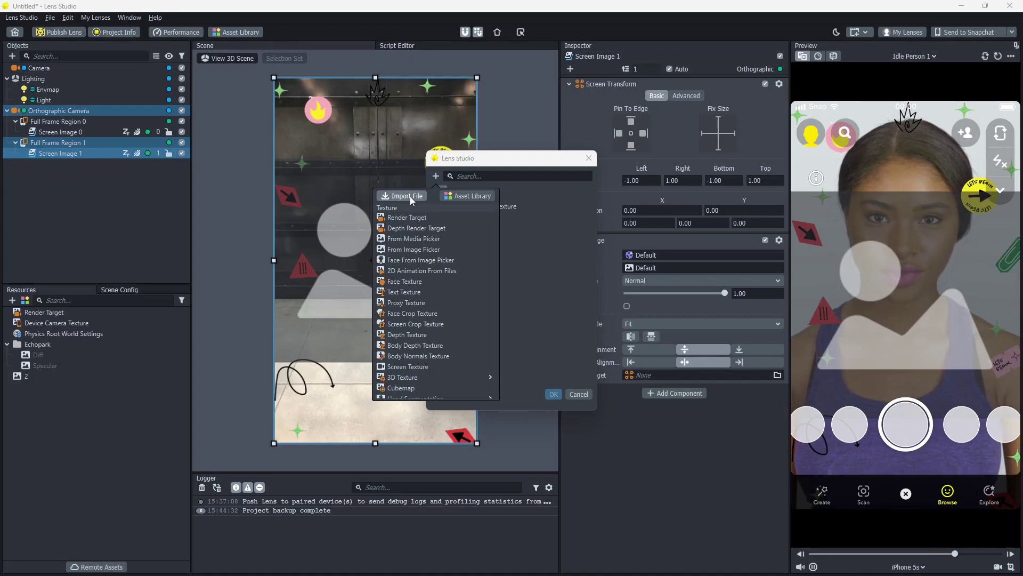
click(410, 196)
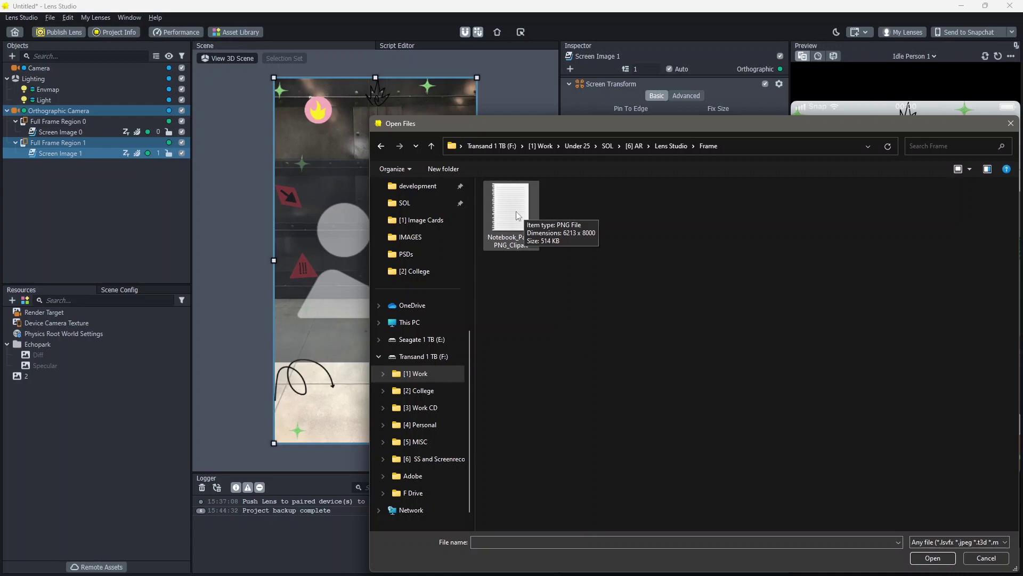
double_click(516, 211)
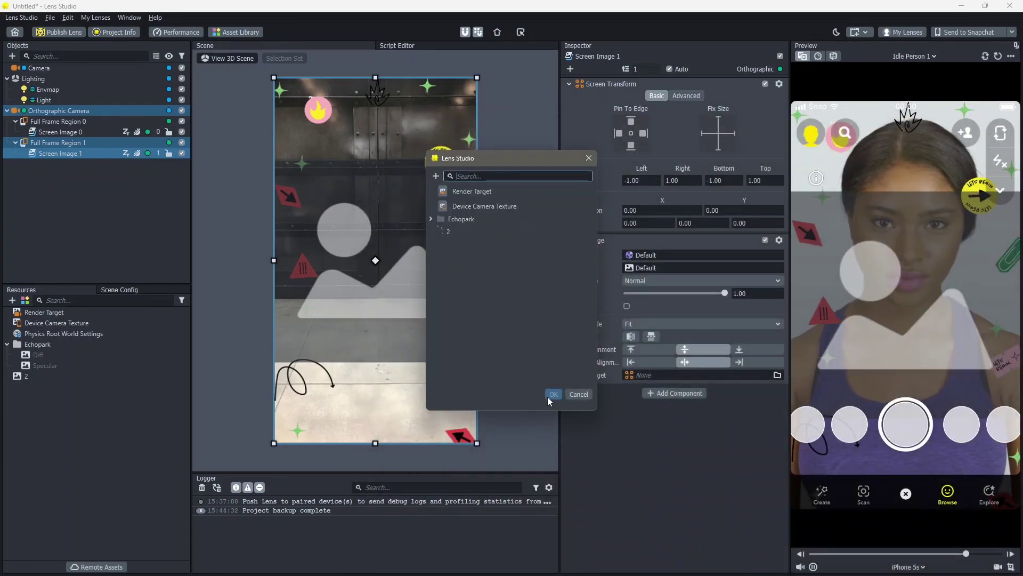
click(549, 396)
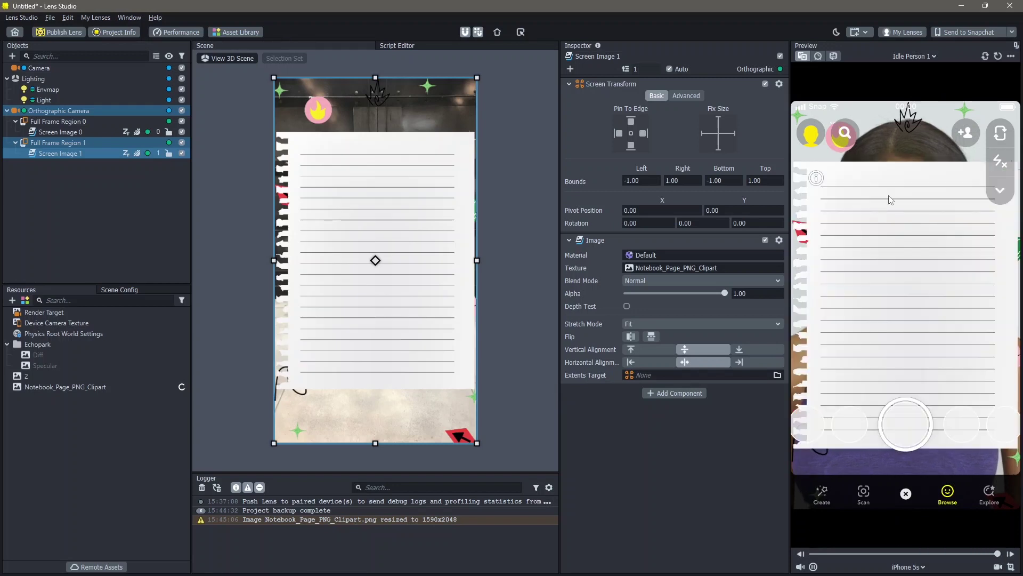
click(663, 327)
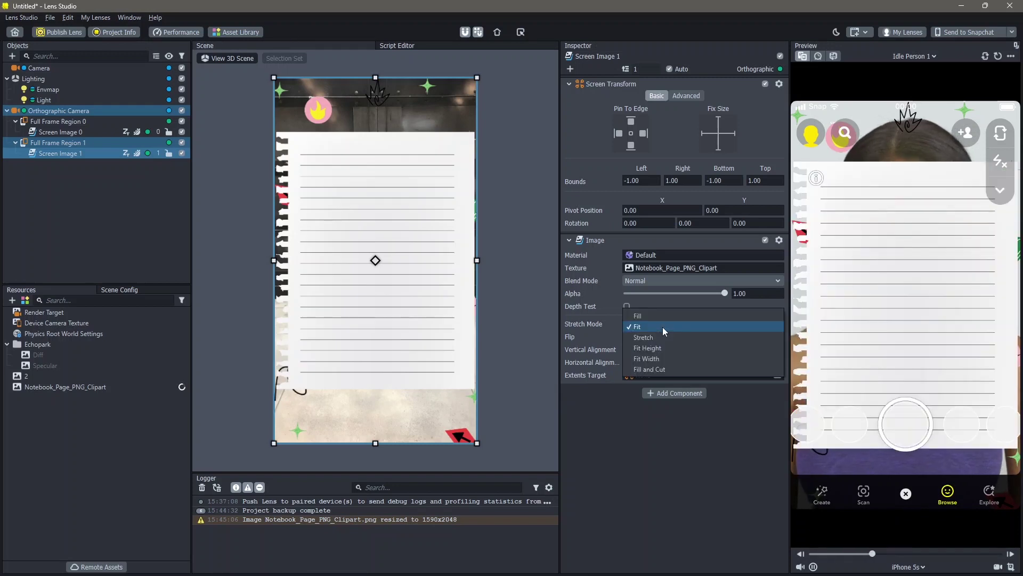
- Set the notebook page to Fill and Cut and move Full Frame Region 1 above Region 0
click(676, 370)
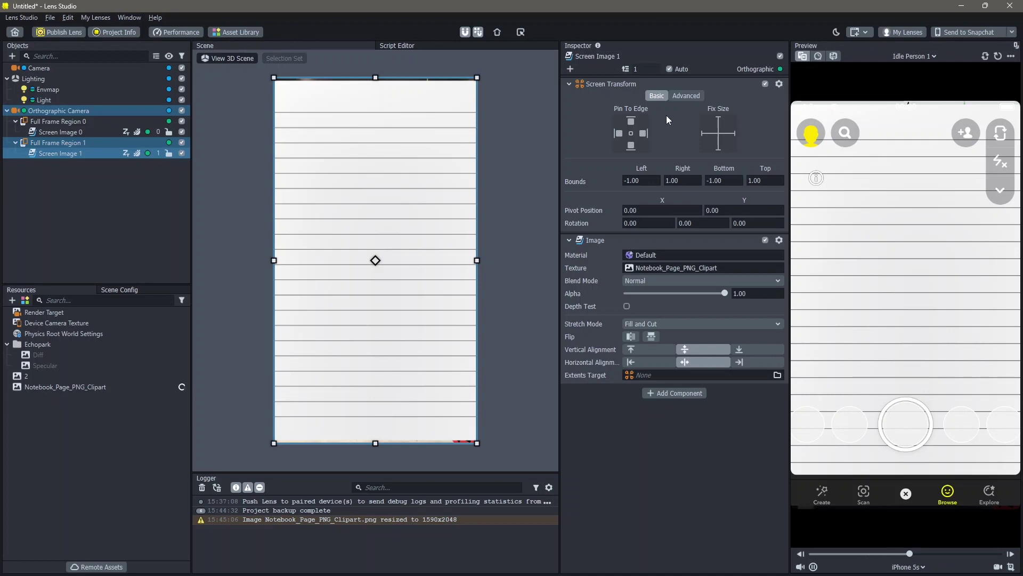
click(520, 177)
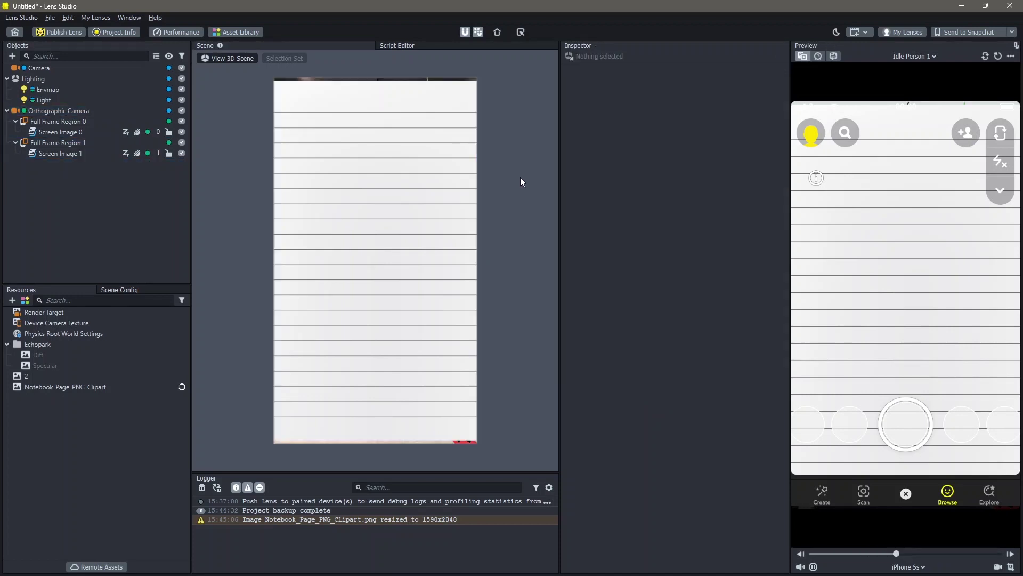
drag(72, 143, 72, 121)
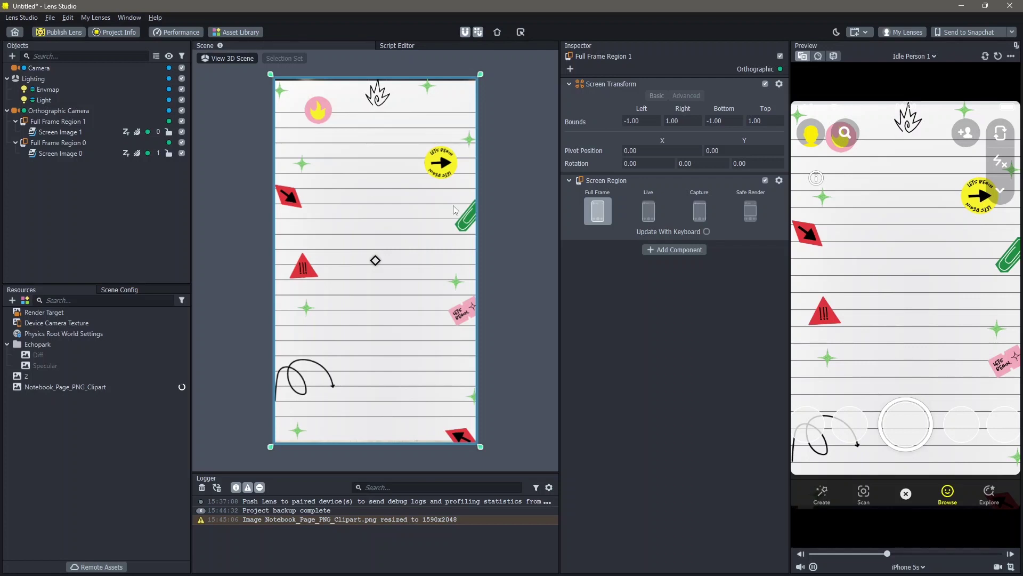
click(13, 57)
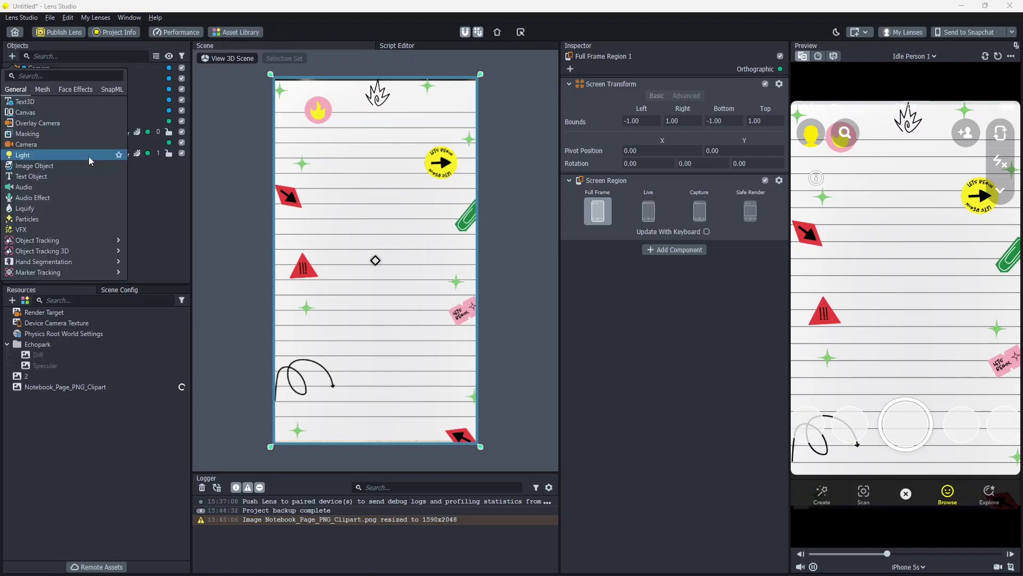
- Add a third Screen Image and create a Screen Crop Texture resource
click(82, 145)
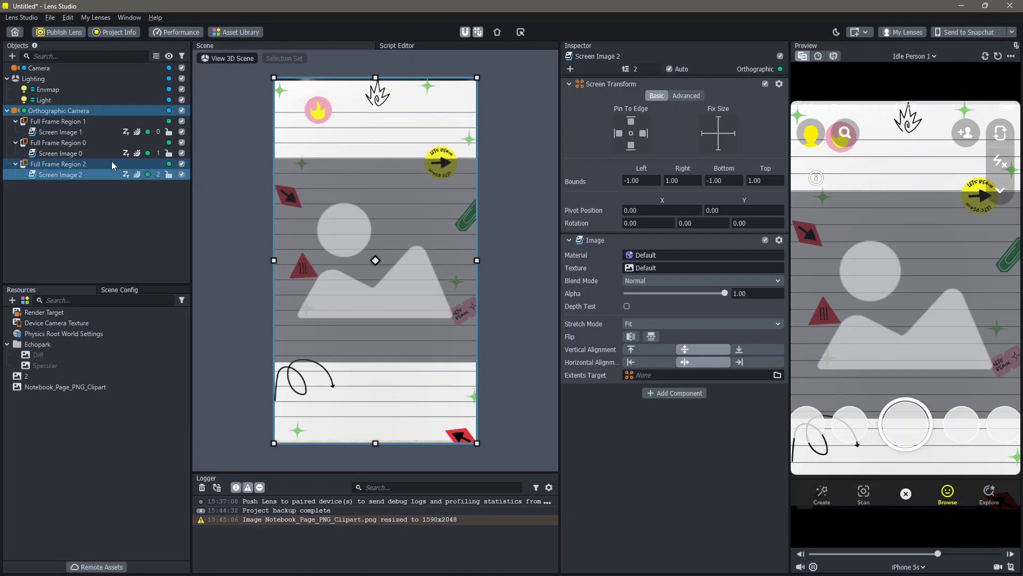
click(12, 300)
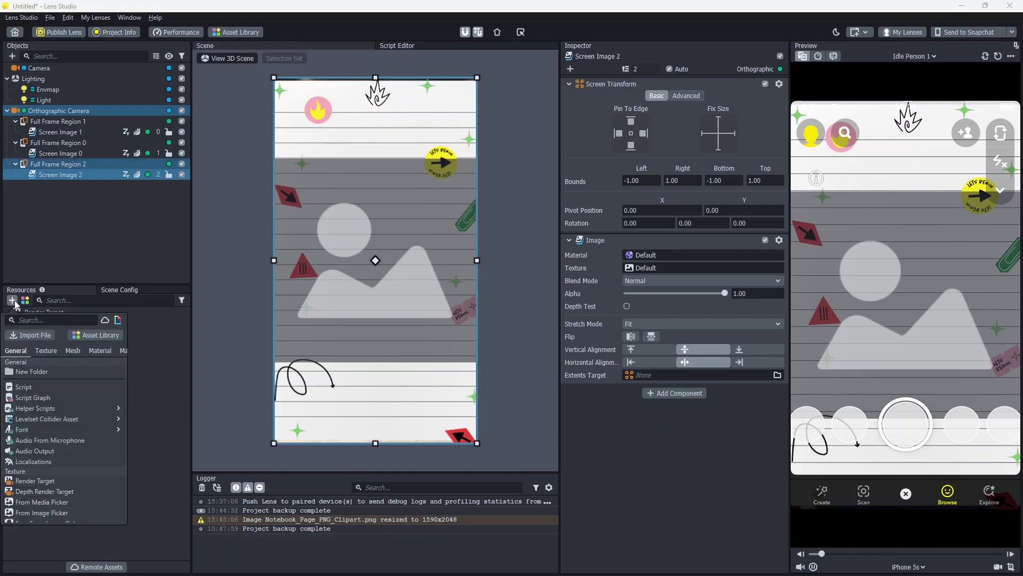
click(11, 320)
text(c)
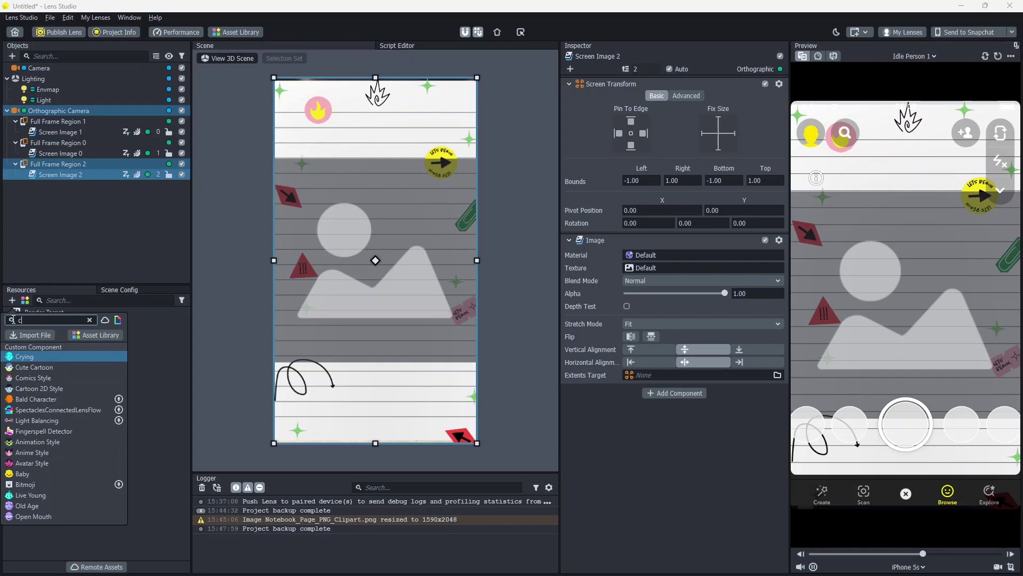
click(105, 399)
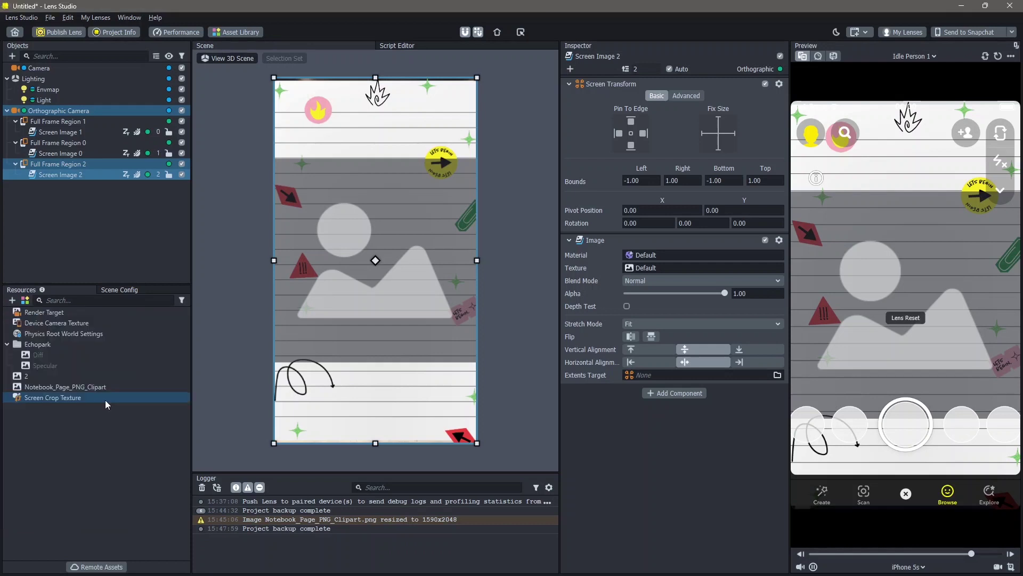
- Assign Screen Crop Texture to Screen Image 2 and shrink it into a smaller box
drag(105, 399, 650, 272)
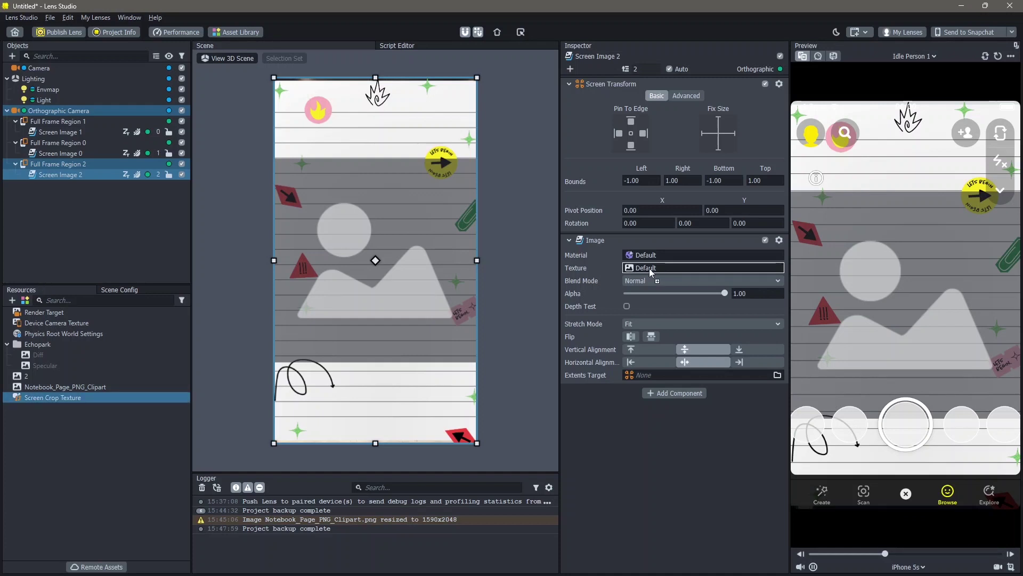
drag(650, 272, 651, 272)
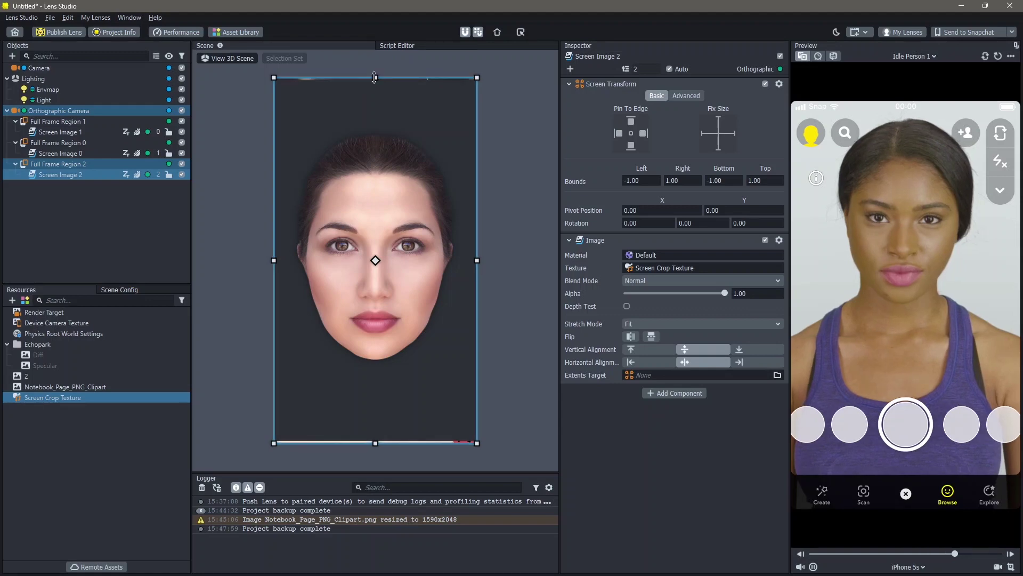
drag(375, 78, 375, 135)
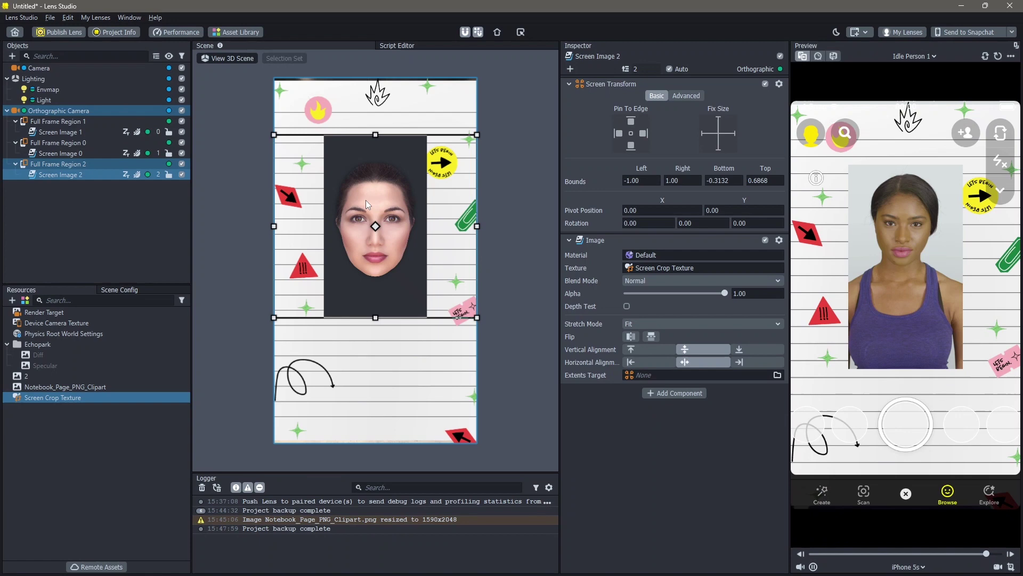
click(70, 233)
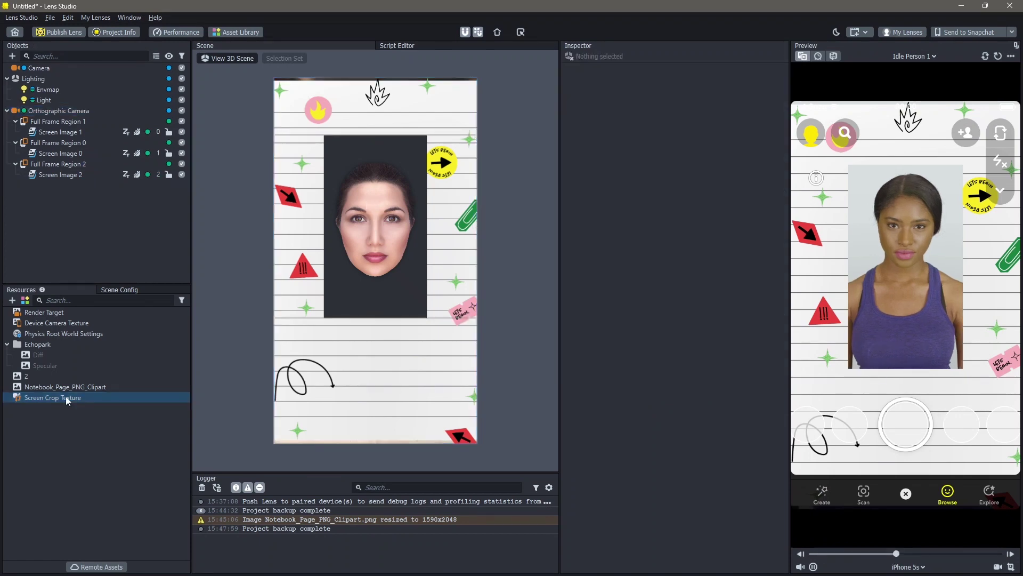
- Set the Screen Crop Texture's cropping to Bottom -0.50 and Top 0.80
click(68, 400)
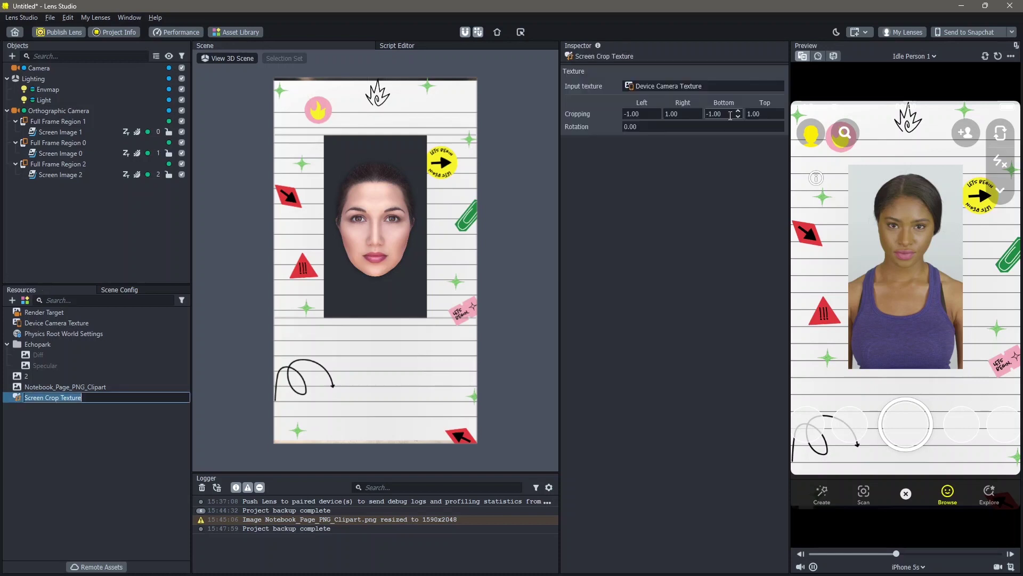
click(730, 114)
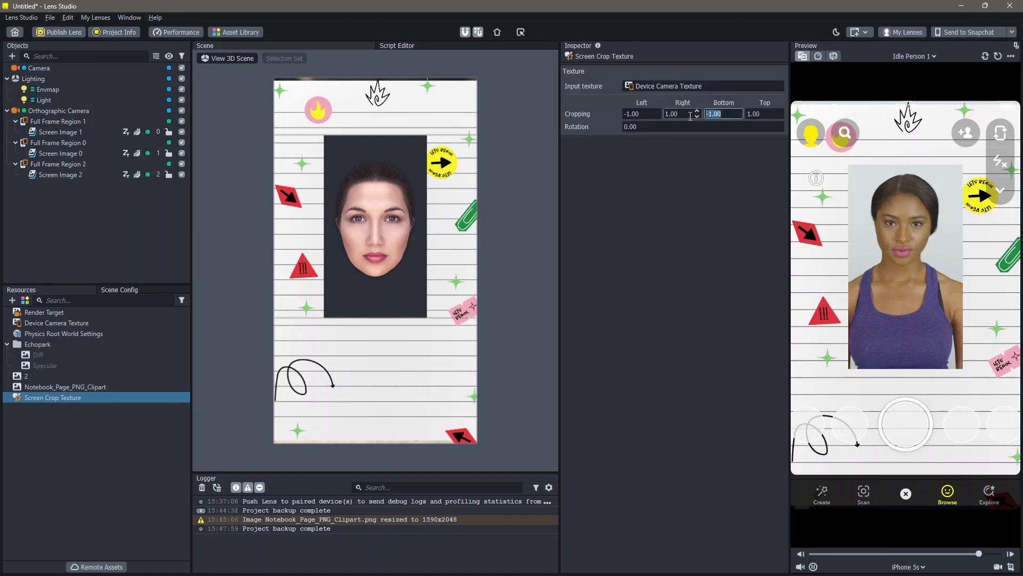
text(-0.5)
click(765, 115)
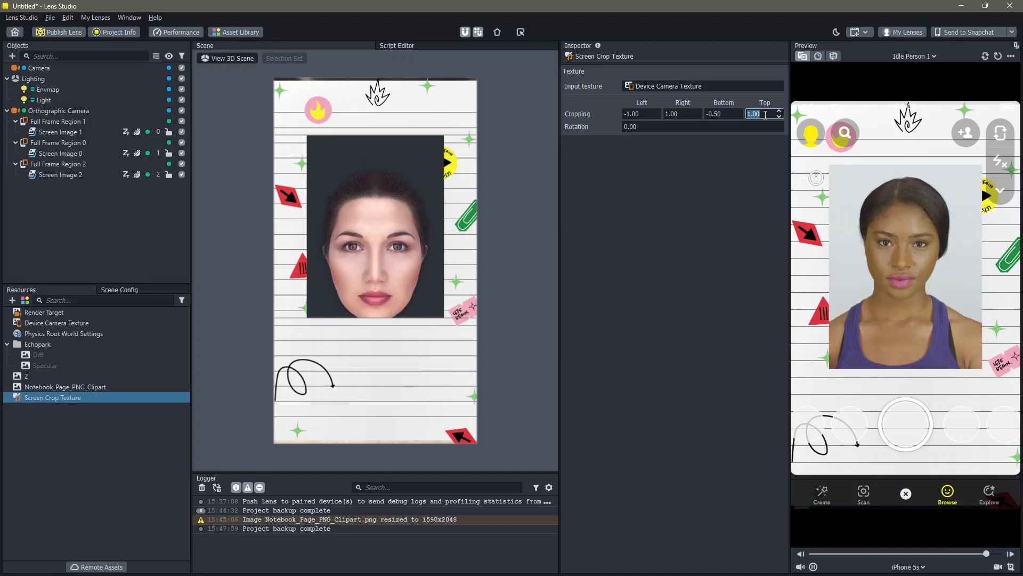
scroll(765, 115, down, 2)
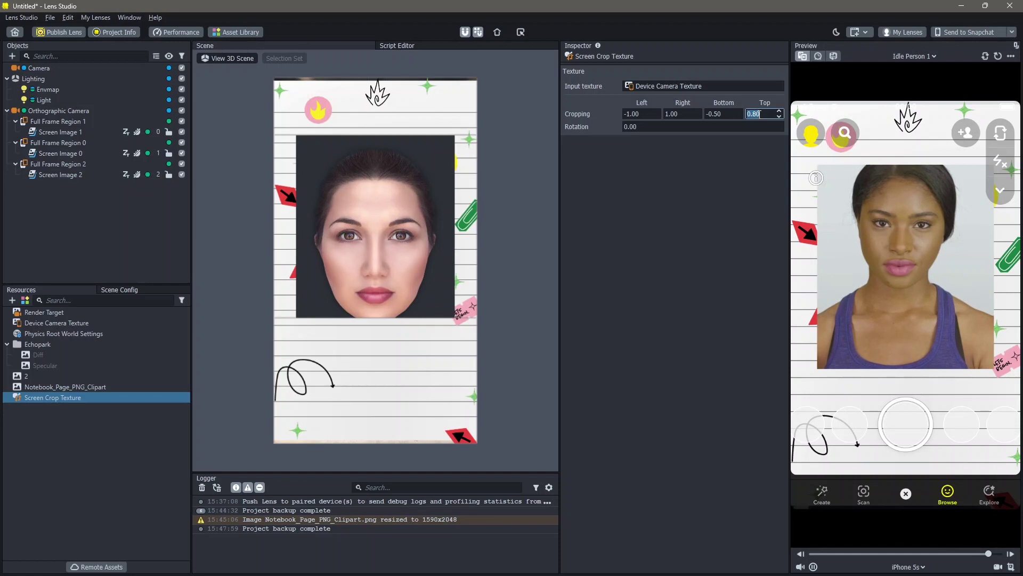
click(59, 153)
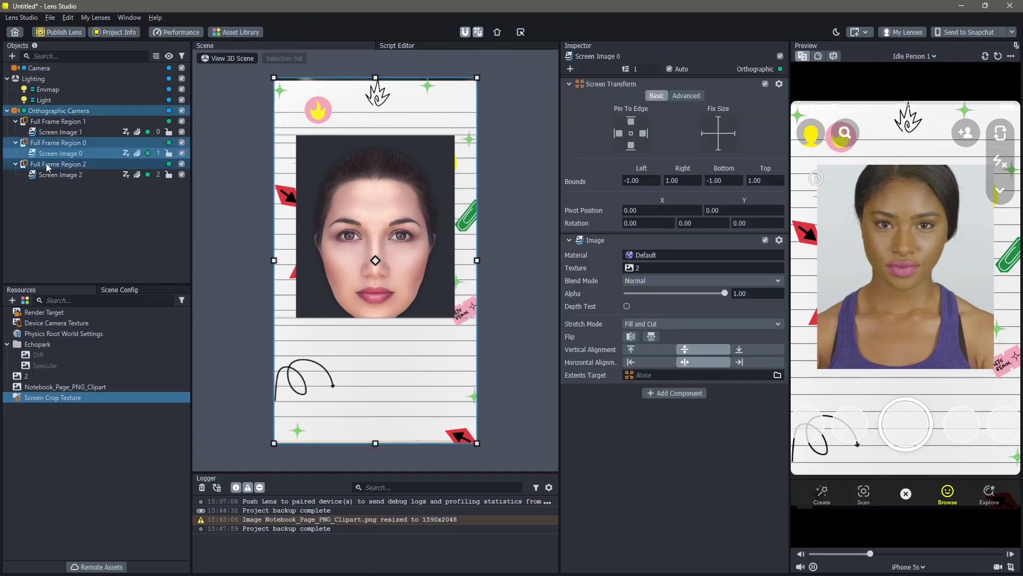
click(58, 175)
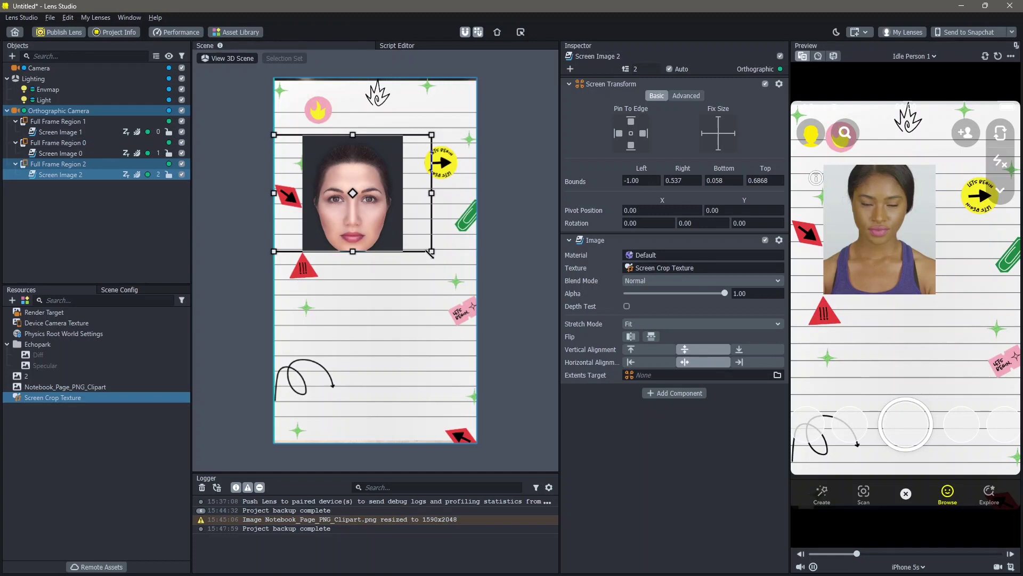
- Enlarge the camera photo, tilt it 13°, and move Full Frame Region 2 above Region 0
drag(432, 251, 437, 260)
drag(373, 225, 386, 226)
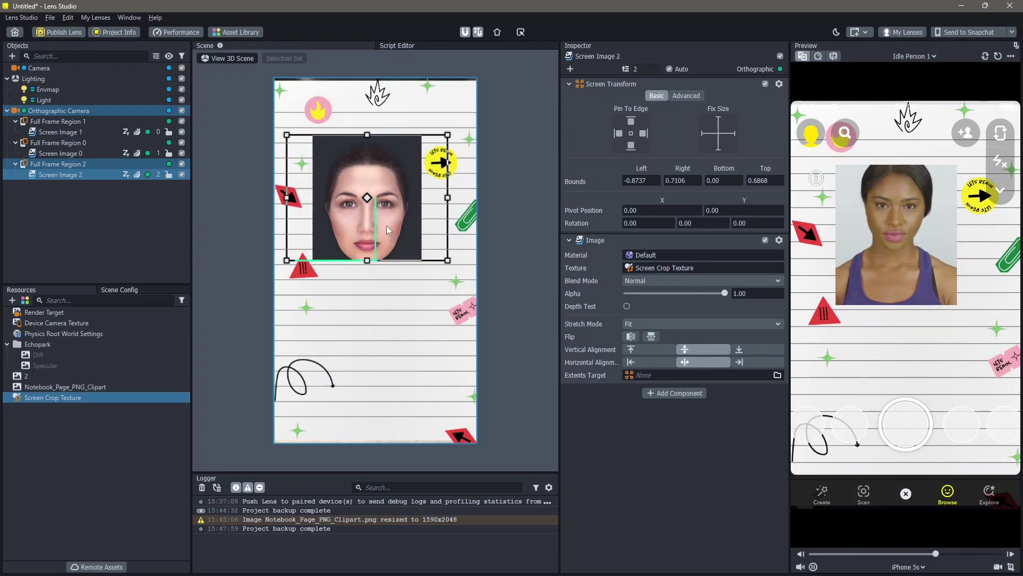
drag(463, 273, 477, 249)
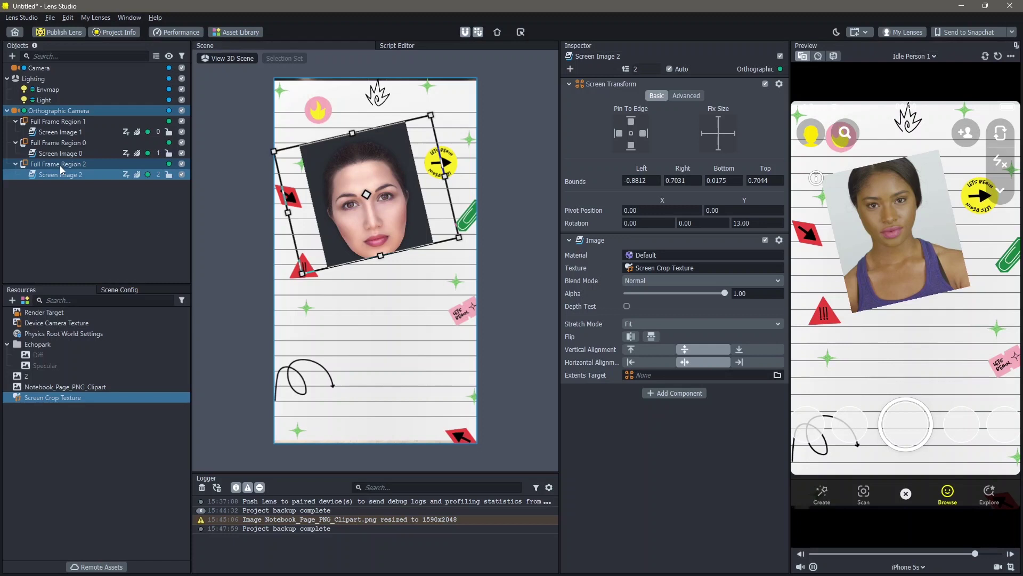
drag(60, 166, 63, 140)
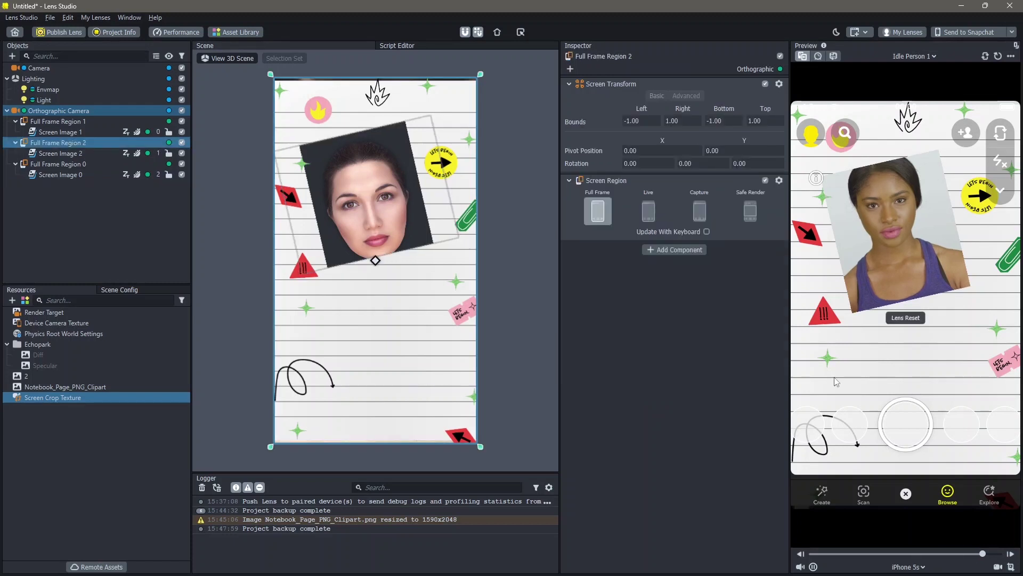
click(488, 347)
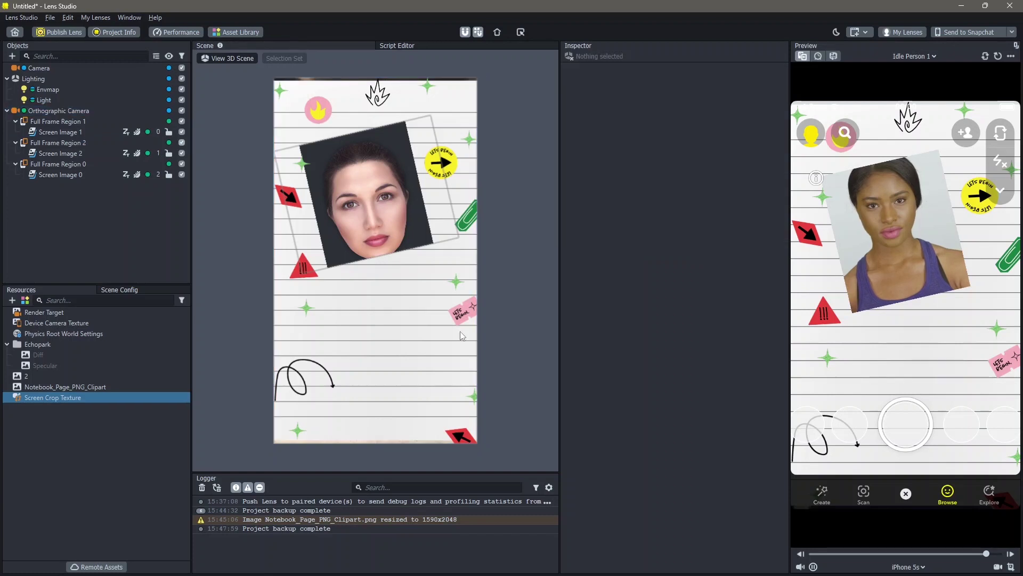
click(88, 144)
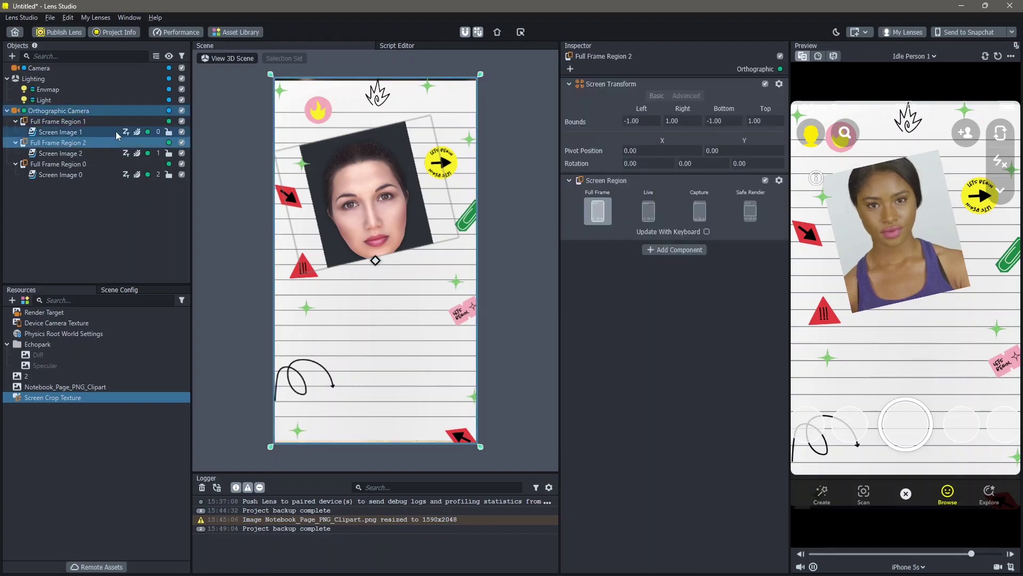
- Duplicate the camera photo region, move the copy lower, tilt it -12°, and place Region 3 above Region 2
right_click(79, 149)
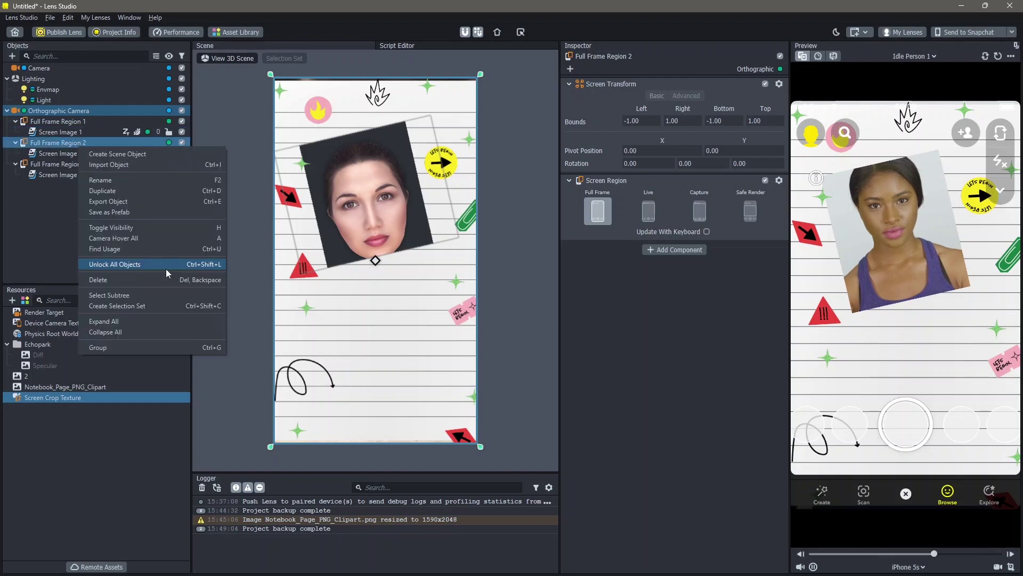
click(195, 198)
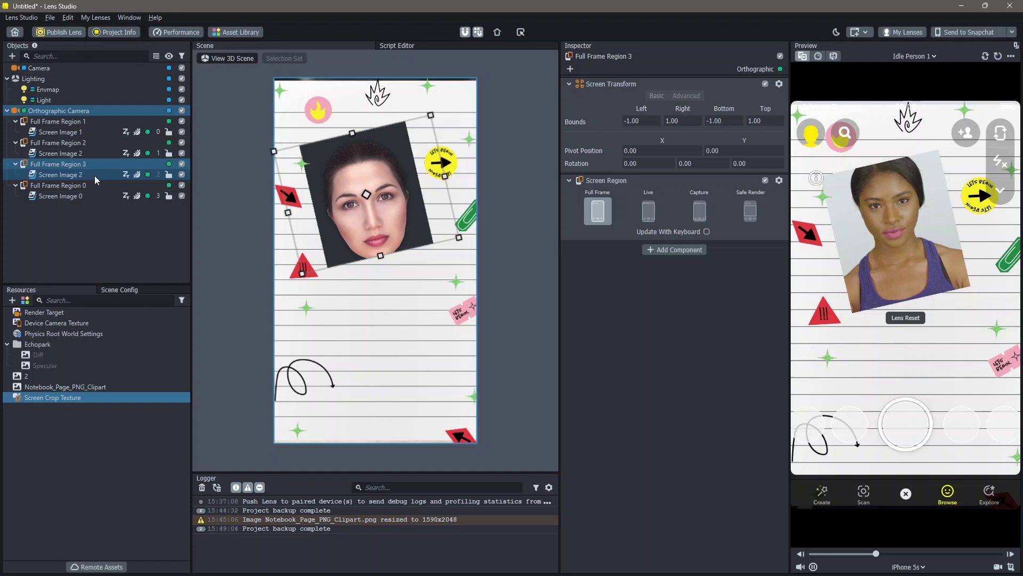
click(95, 175)
drag(404, 168, 423, 267)
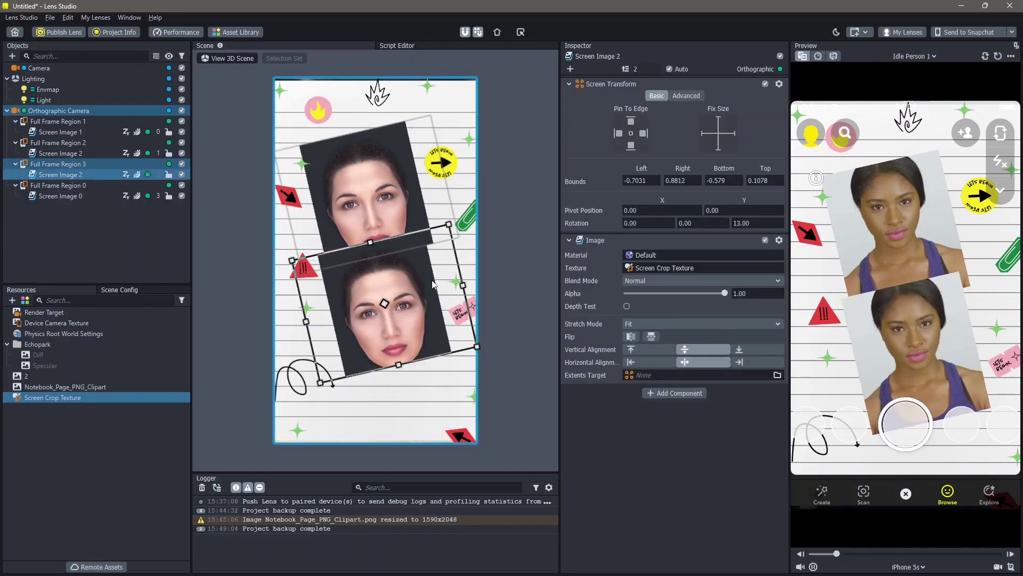
drag(433, 284, 400, 308)
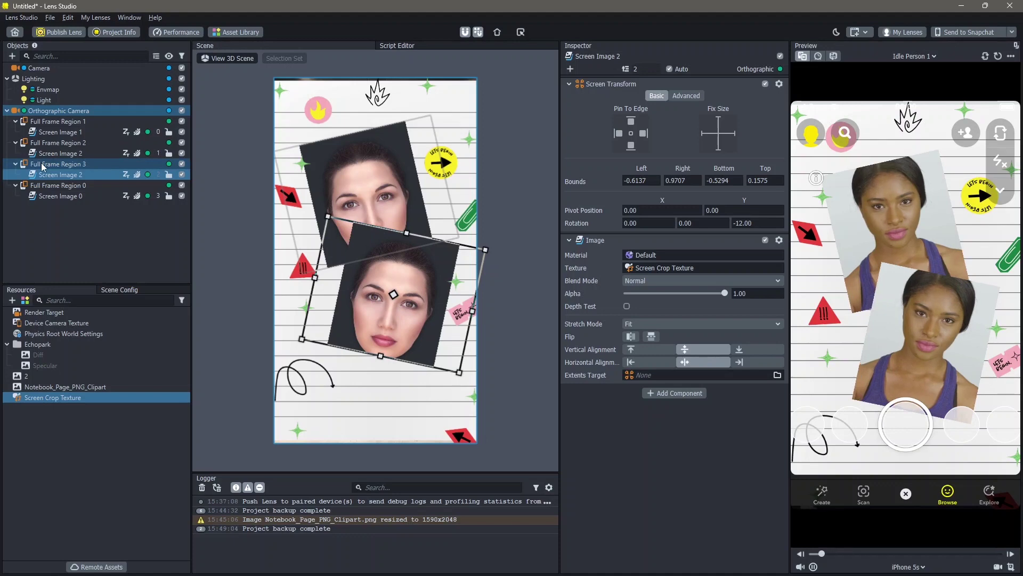
drag(44, 167, 40, 143)
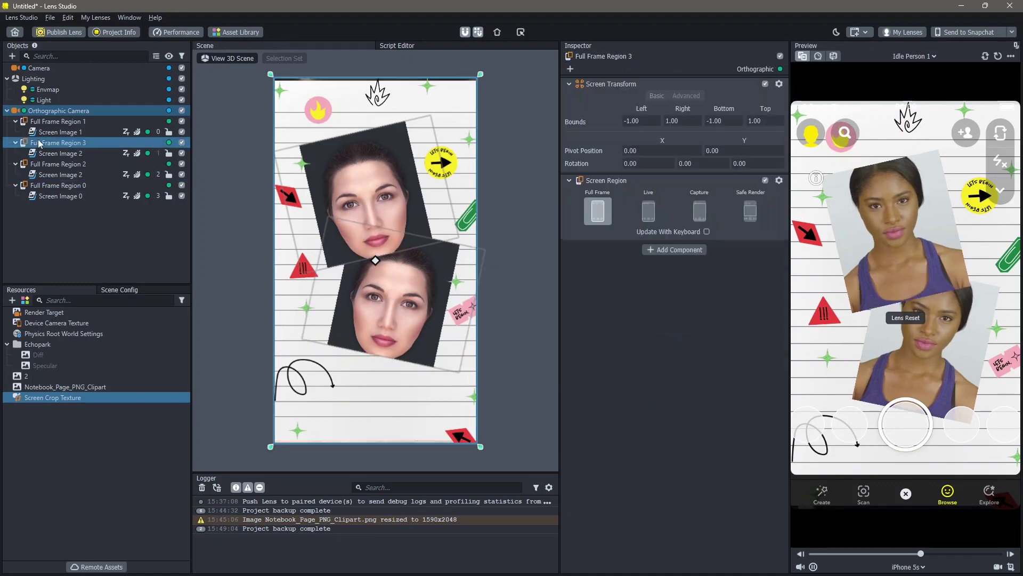
- Center the upper tilted camera photo horizontally on the notebook page
click(58, 196)
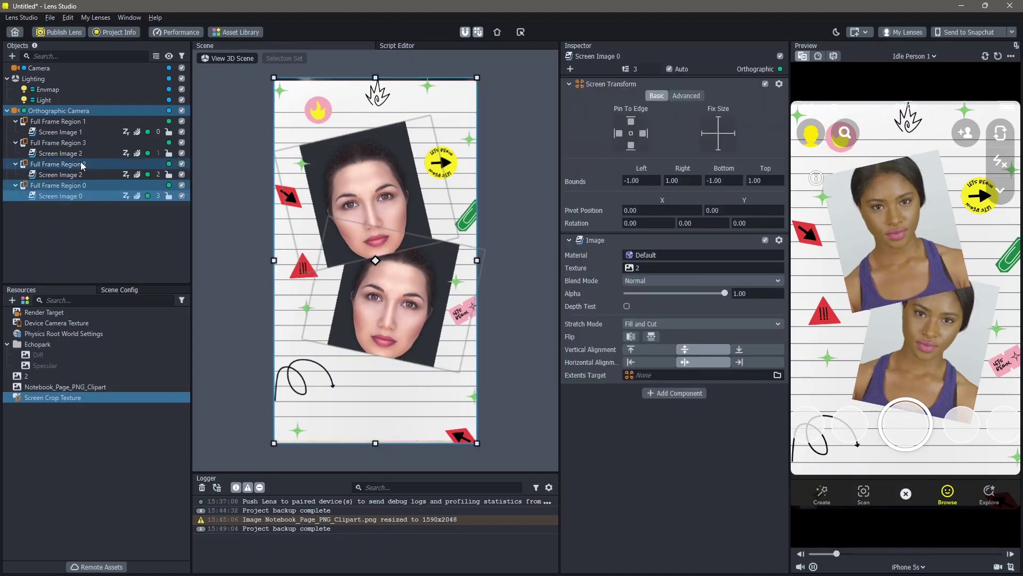
click(414, 162)
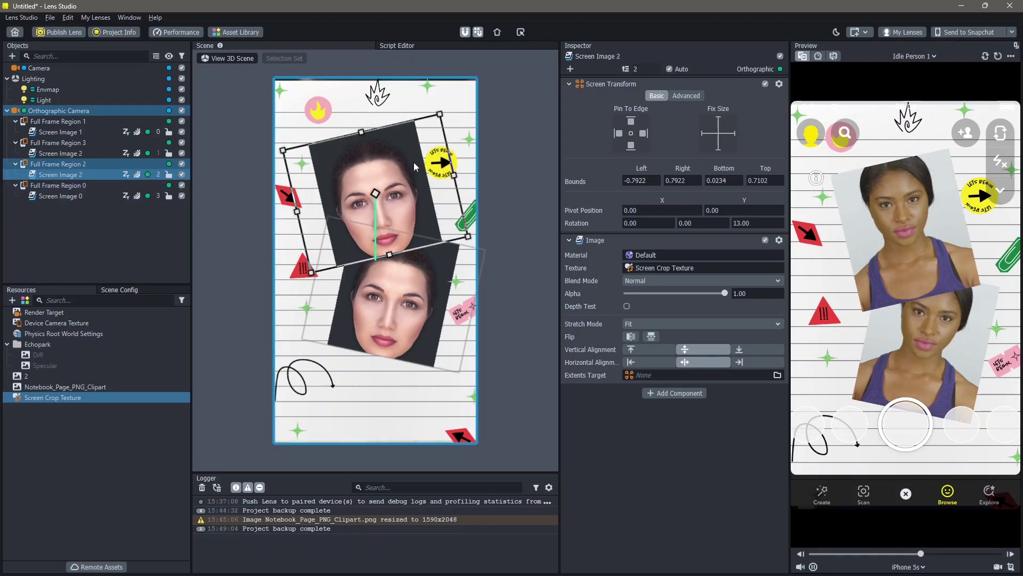
drag(411, 163, 413, 161)
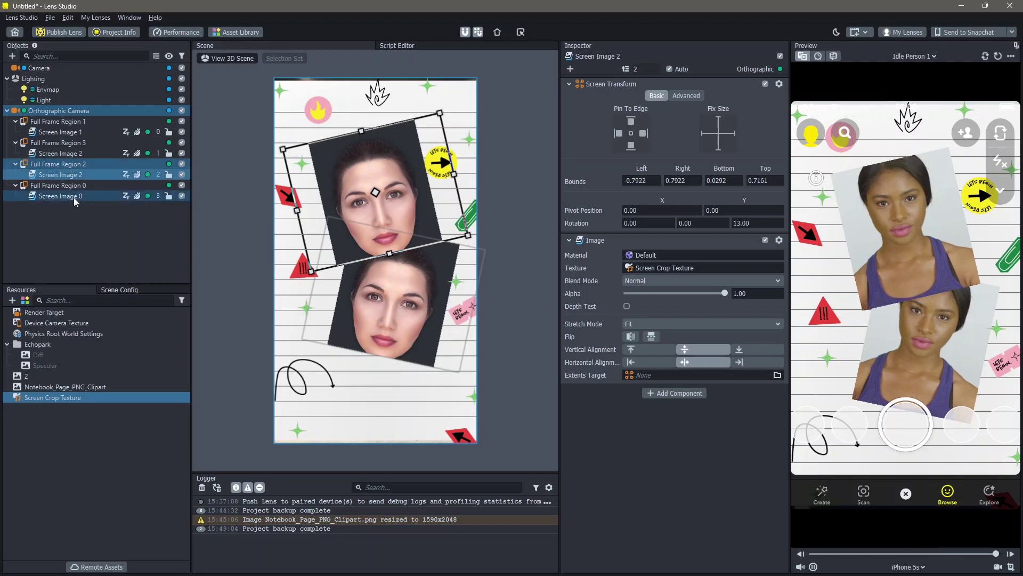
click(80, 230)
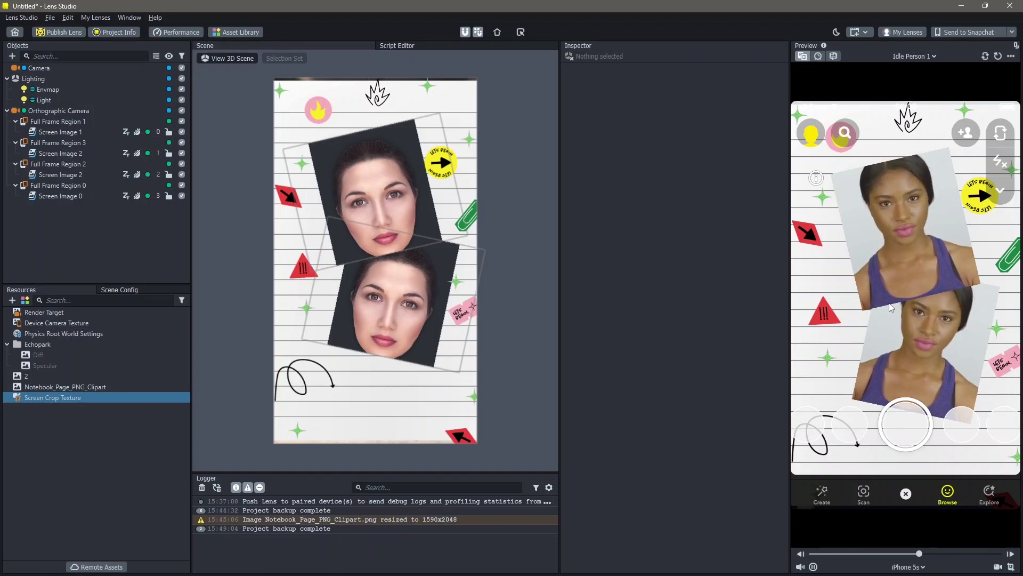
- Add a From Media Picker texture and assign it to the lower photo's Texture
click(12, 301)
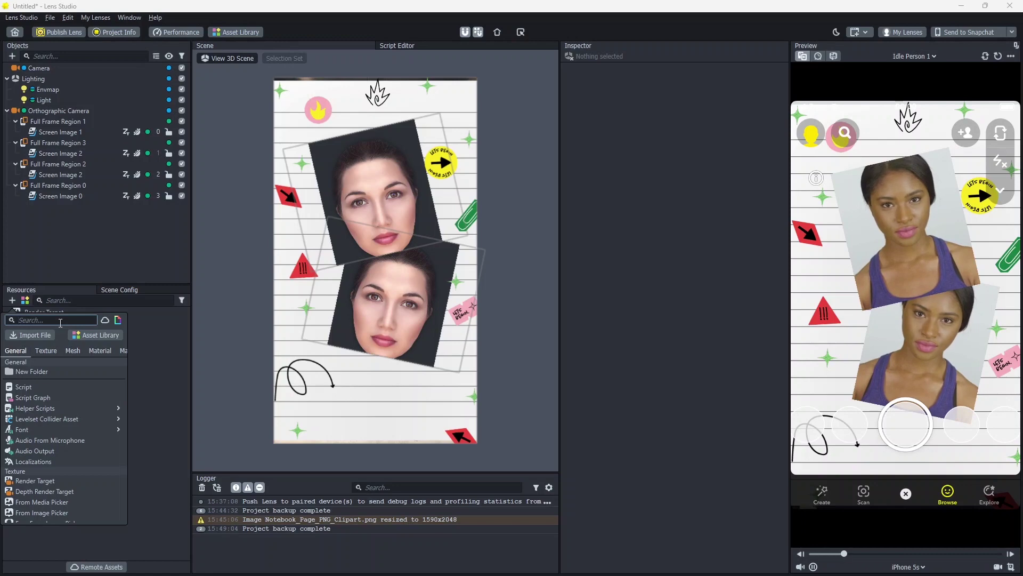
click(63, 154)
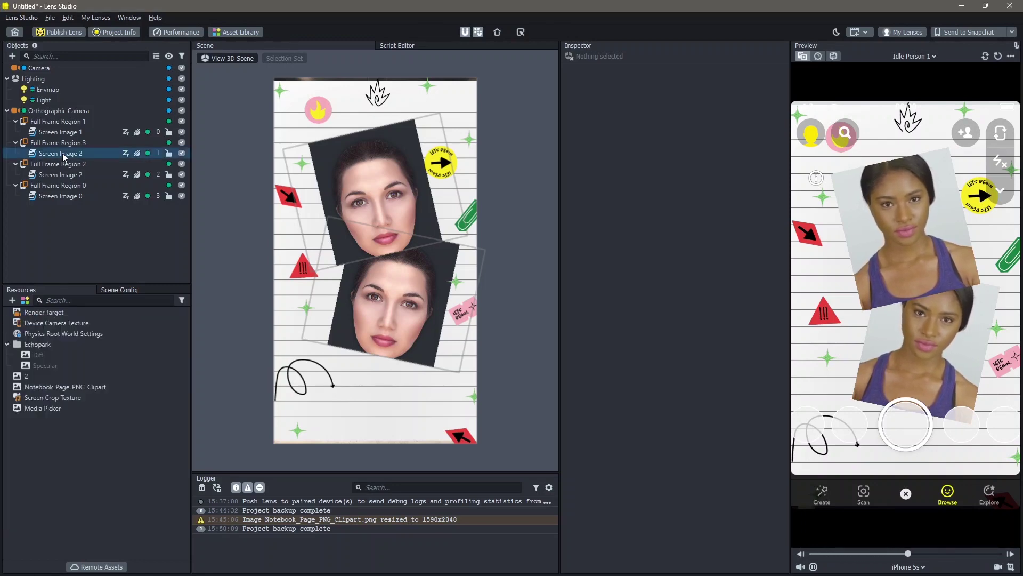
click(81, 154)
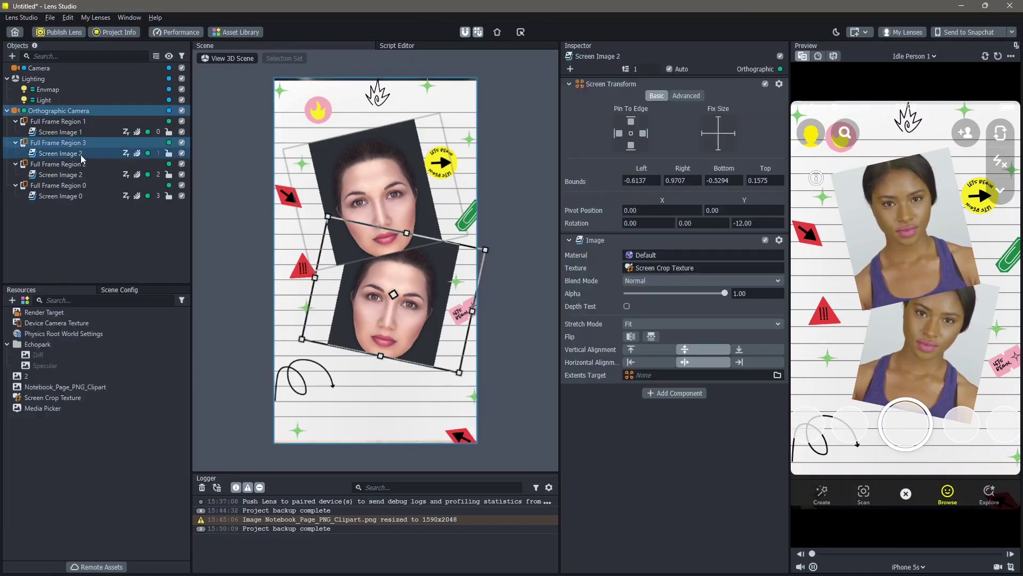
click(97, 409)
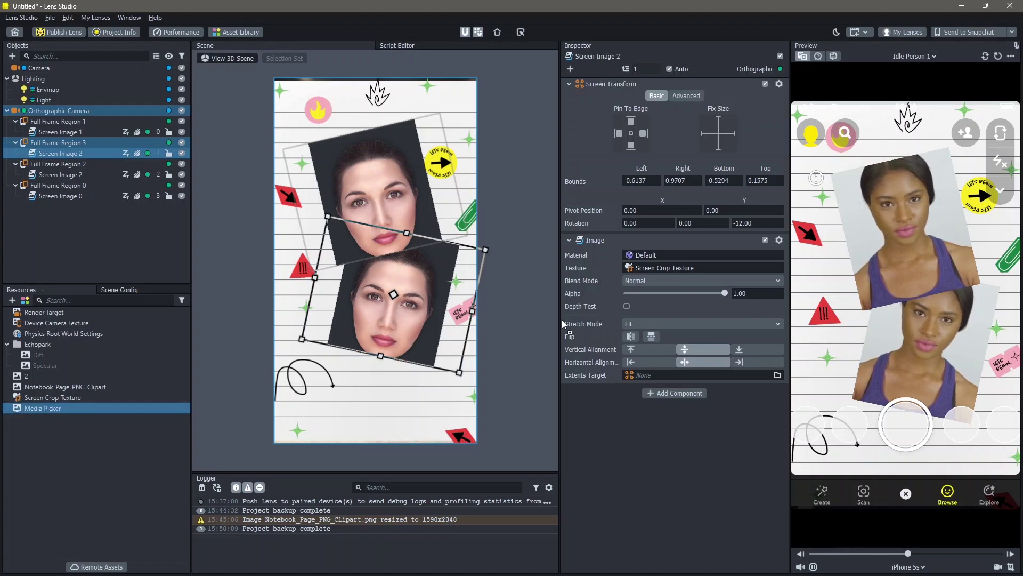
drag(562, 322, 667, 267)
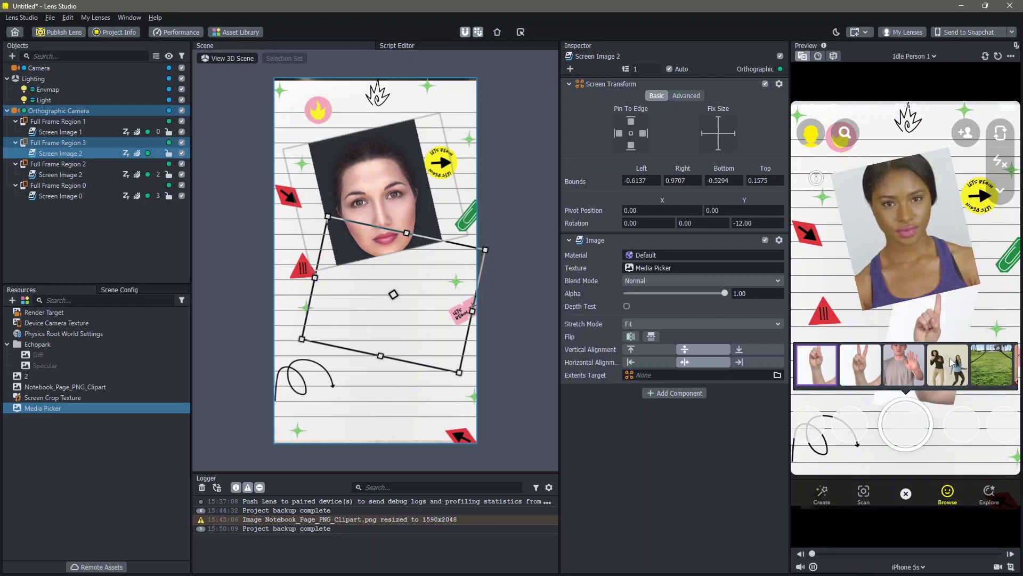
- Preview gallery images in the lower photo, settling on the index-finger image
click(1008, 371)
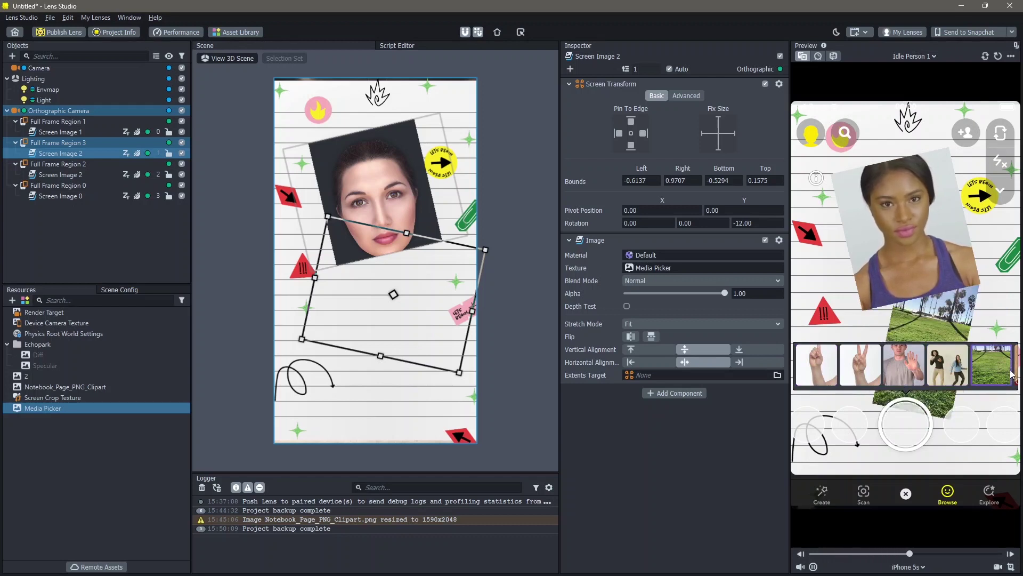
click(904, 366)
click(847, 370)
click(815, 370)
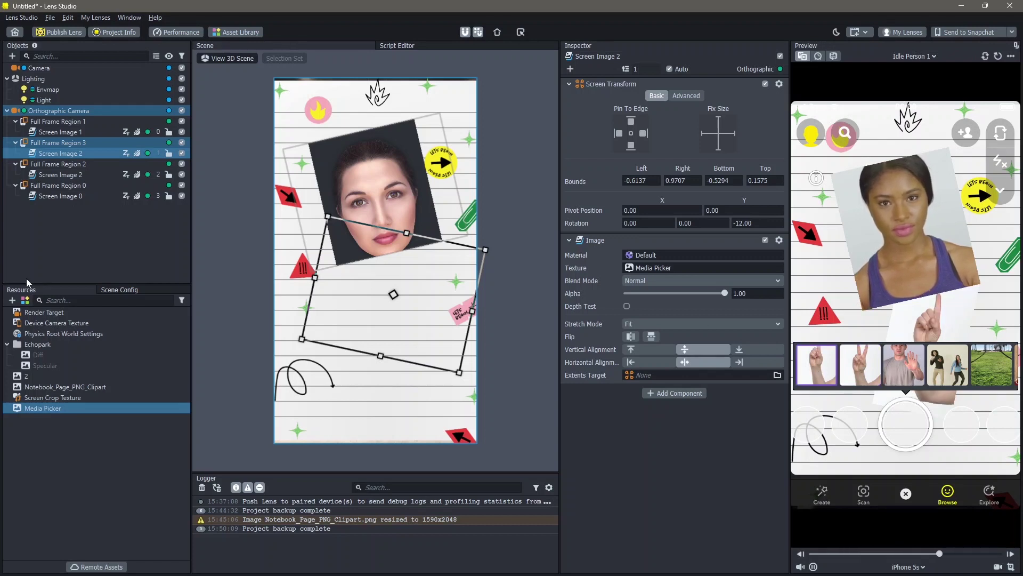
click(69, 407)
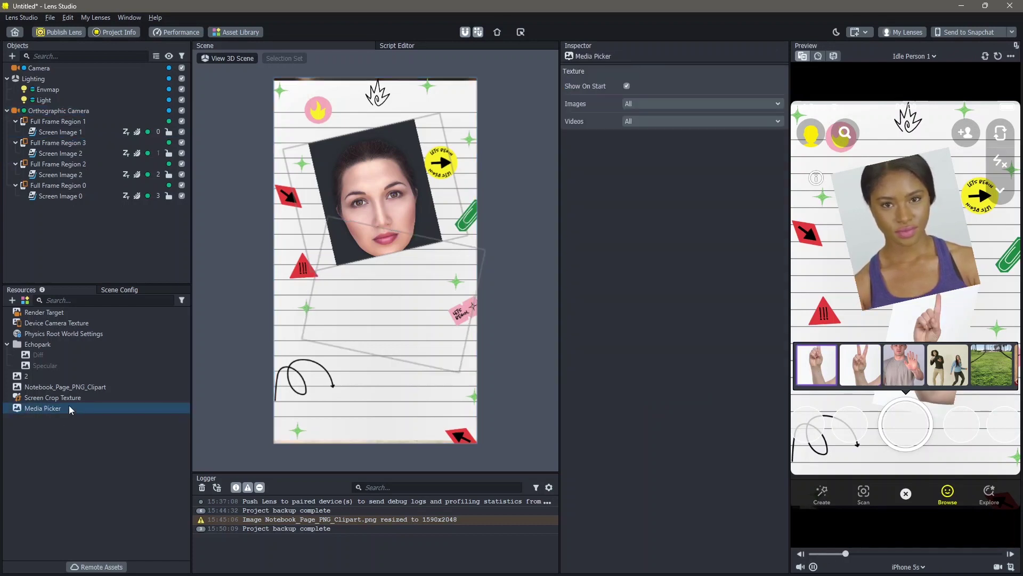
- Set the Media Picker's Images to Only With Faces and Videos to Off
click(639, 103)
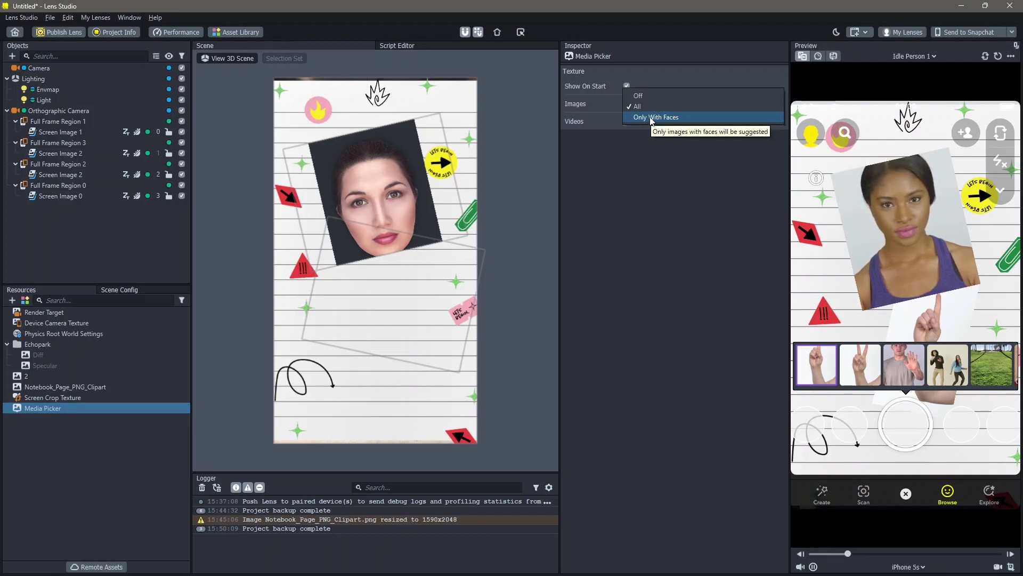
click(651, 118)
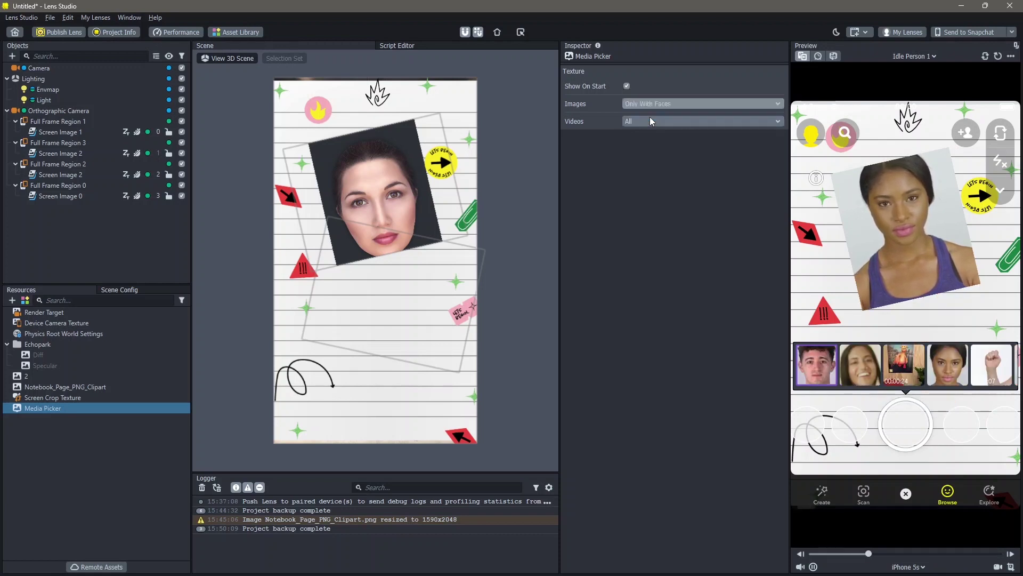
click(943, 371)
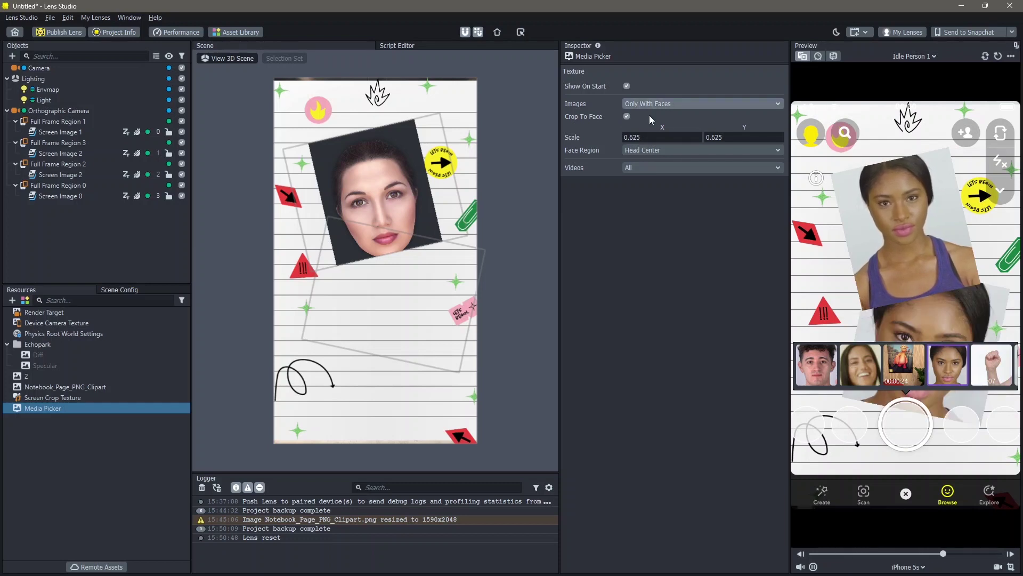
click(660, 167)
click(657, 161)
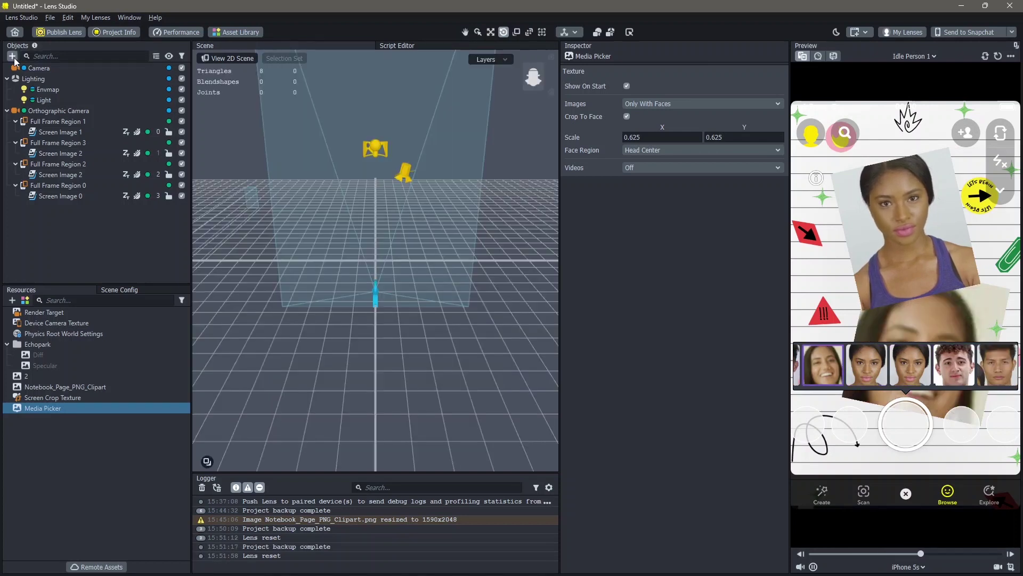
click(12, 56)
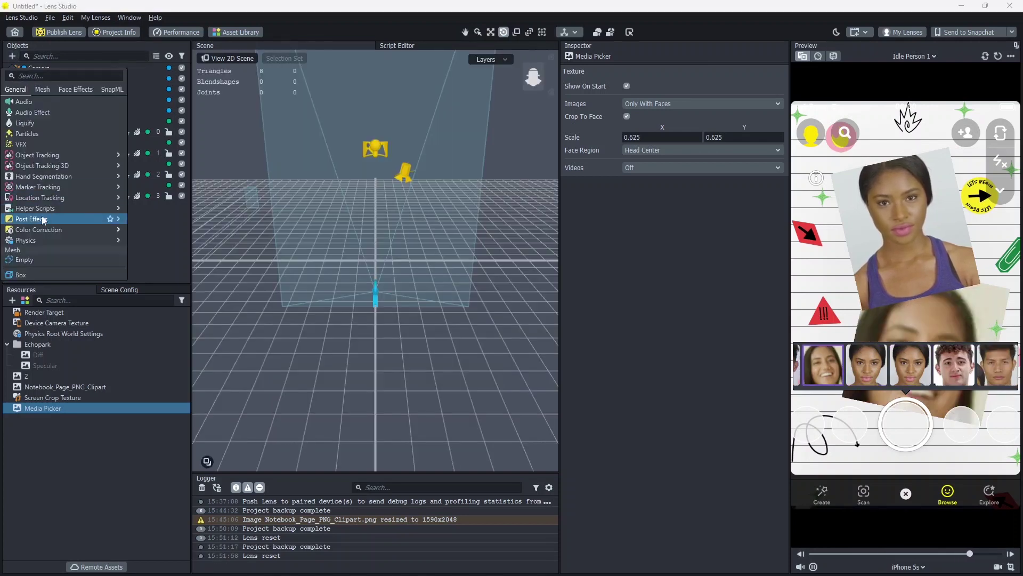
- Add a Color Correction post effect with the Flower preset to the lens camera
scroll(56, 221, down, 2)
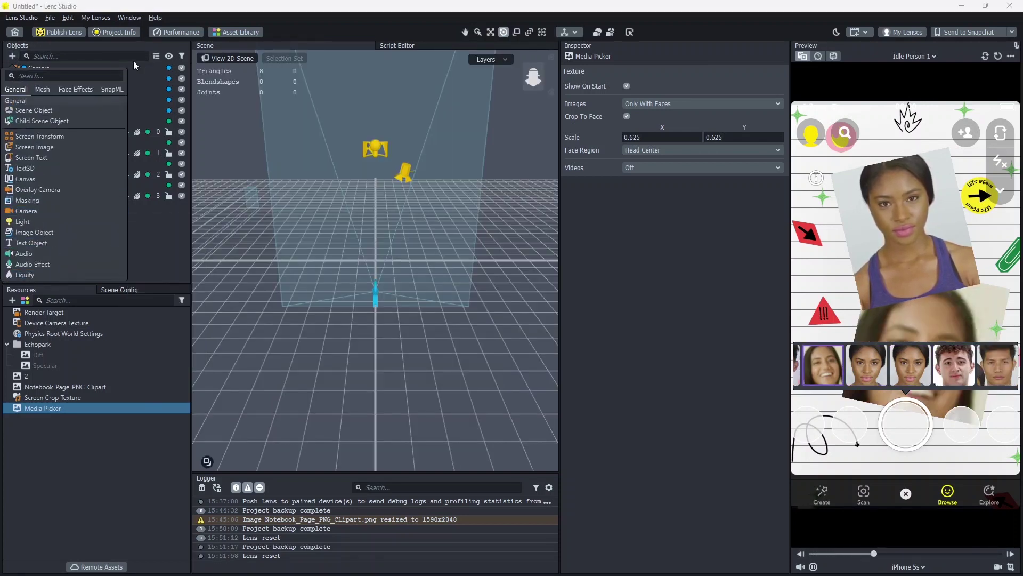
mouse_move(68, 228)
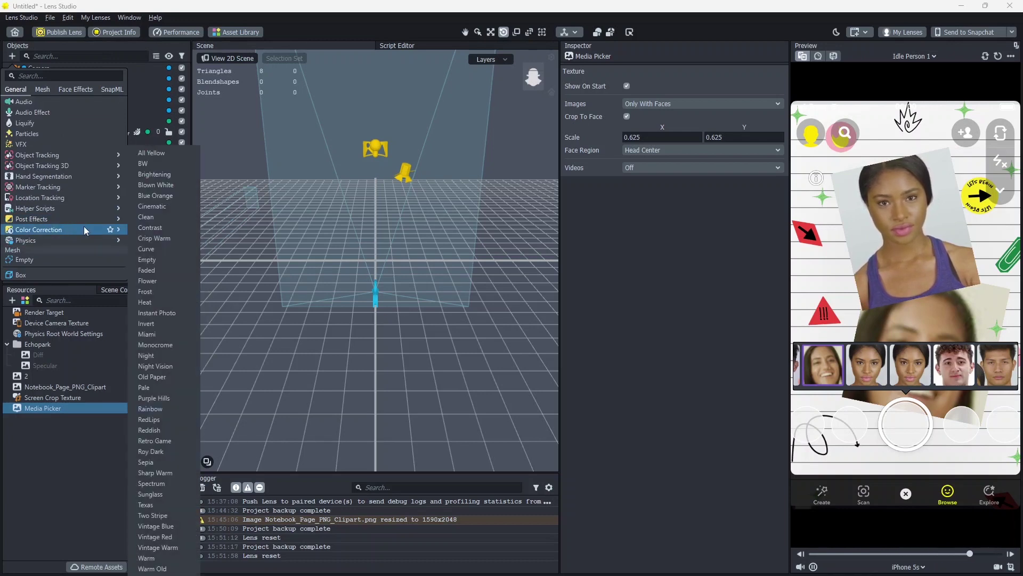
click(161, 280)
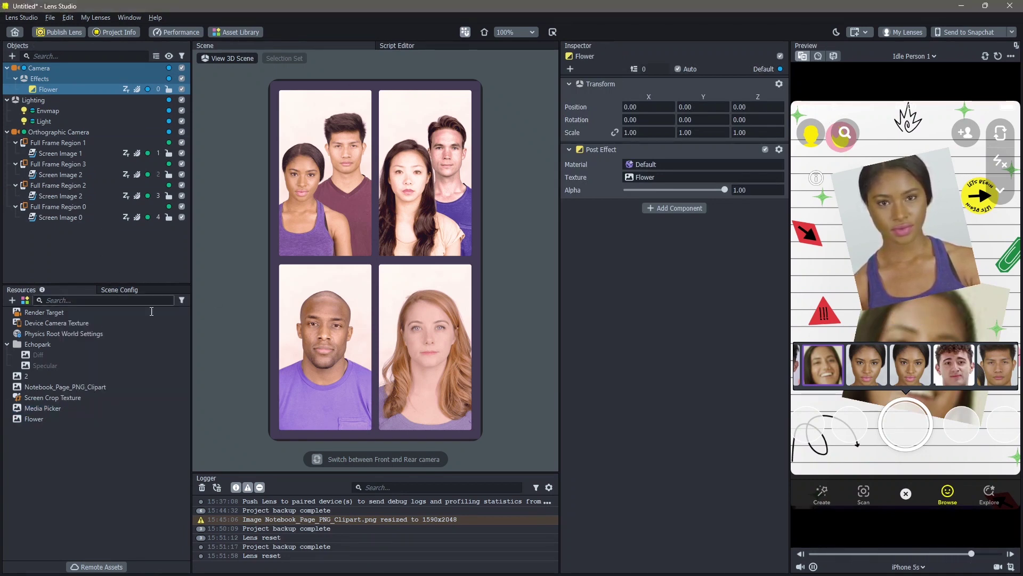
- Reorder the Scene Config render order to Camera at 0 and Orthographic Camera at 1
click(120, 289)
click(60, 377)
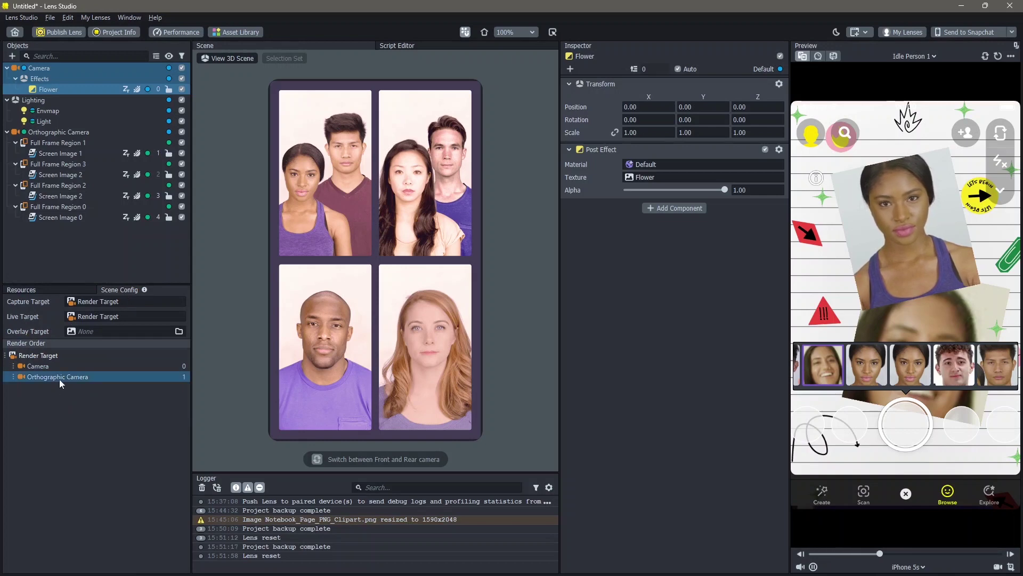
mouse_move(59, 379)
mouse_down()
mouse_move(54, 362)
mouse_move(69, 363)
mouse_up()
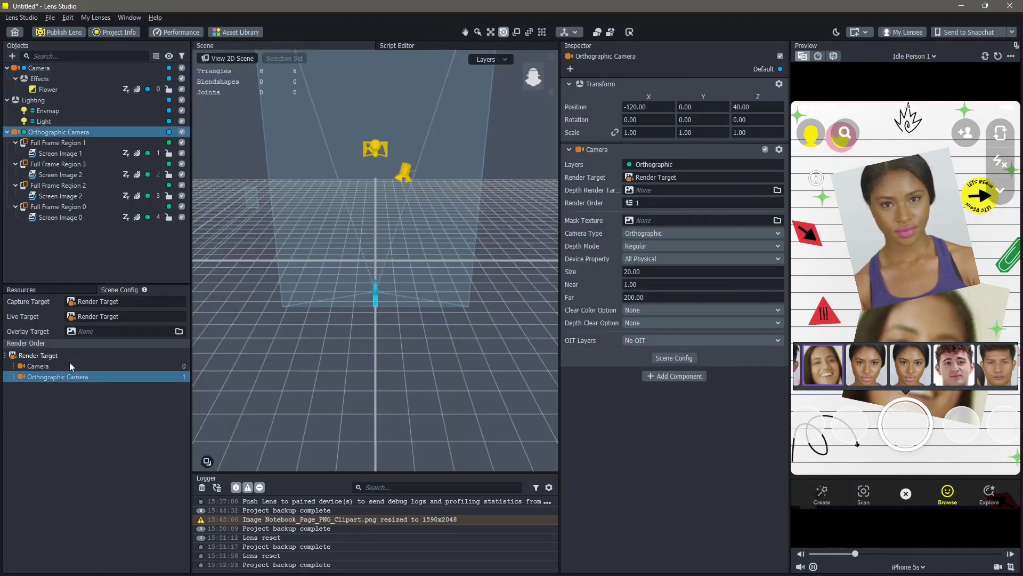
click(53, 368)
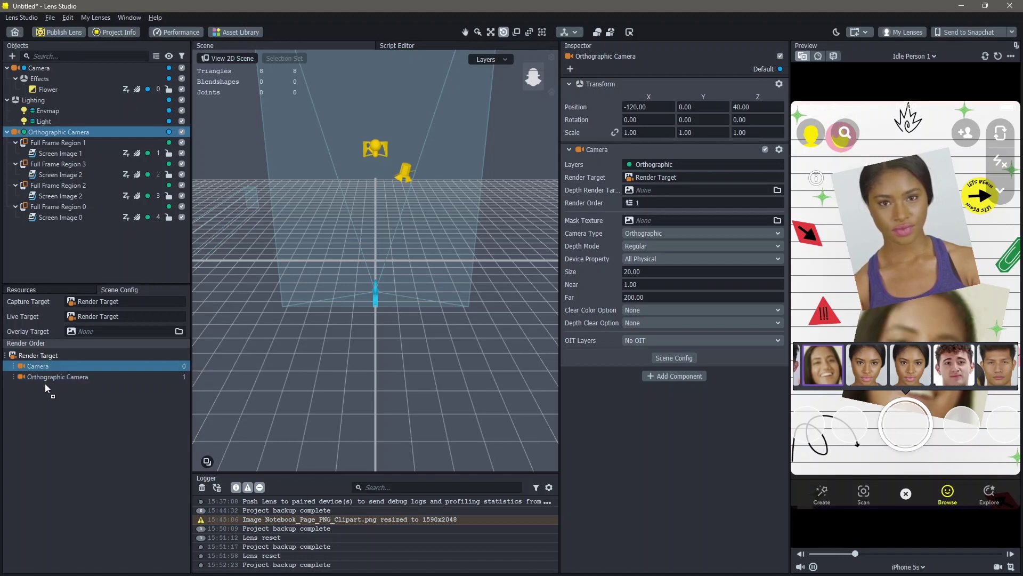